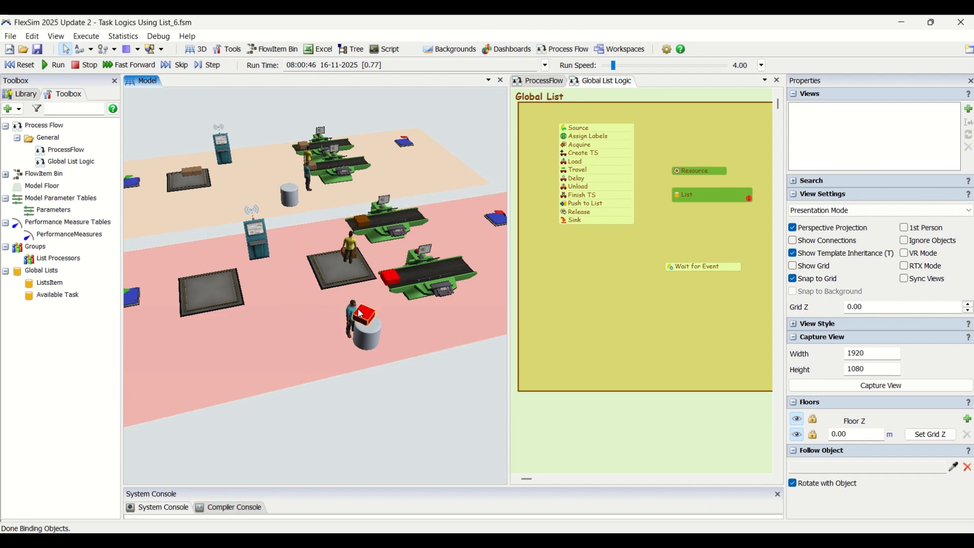
# Examine the running model's operators, queues and processors in the red area from several distances and angles
pyautogui.click(352, 316)
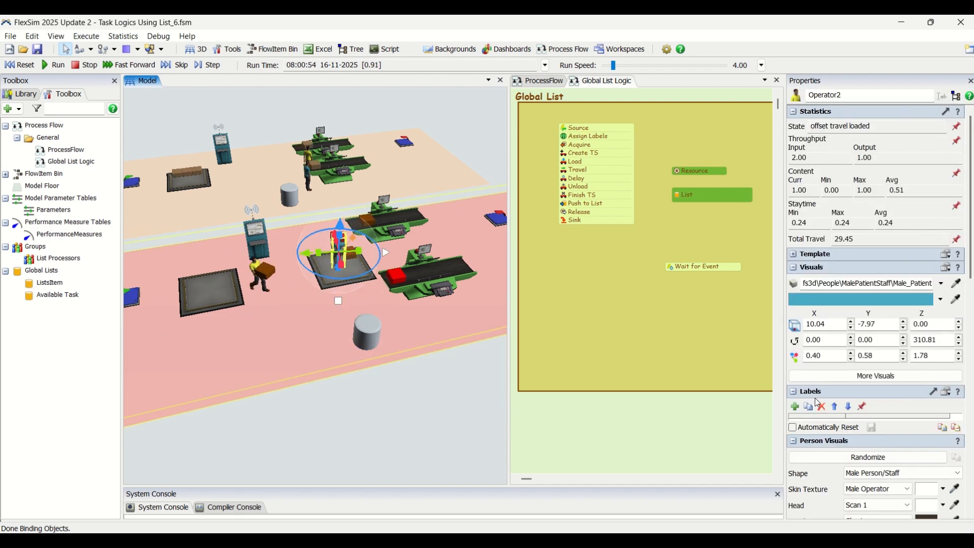
pyautogui.click(402, 400)
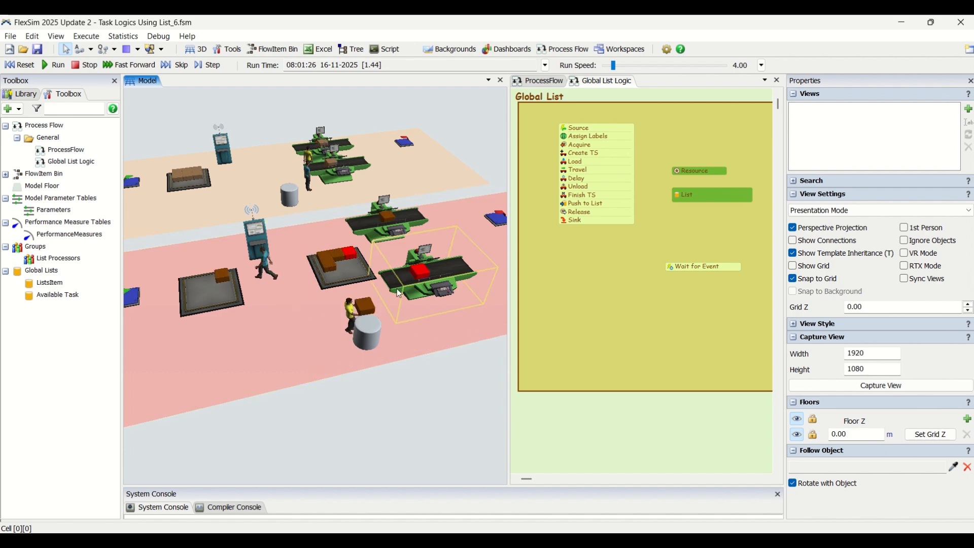
pyautogui.scroll(3, 424, 395)
pyautogui.scroll(-3, 442, 415)
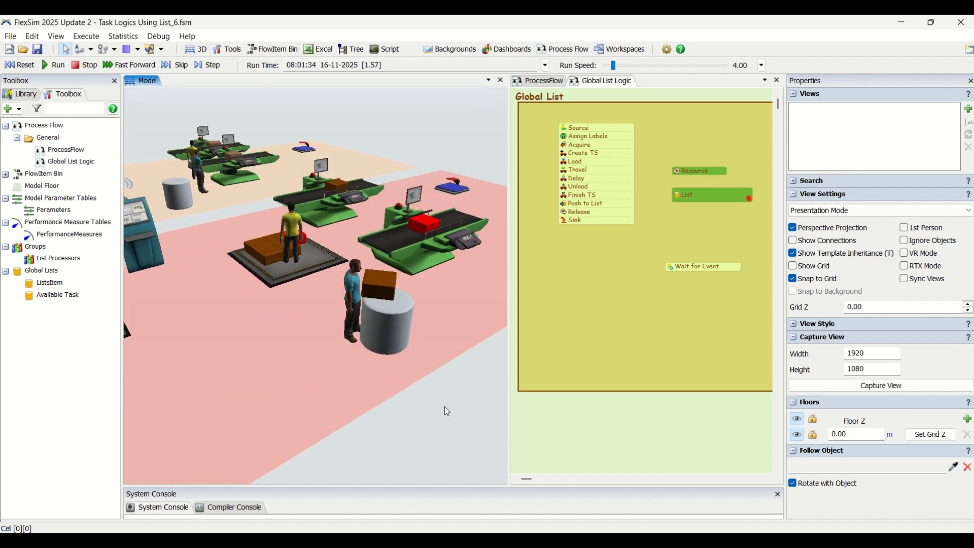
pyautogui.scroll(-2, 396, 274)
pyautogui.scroll(5, 397, 329)
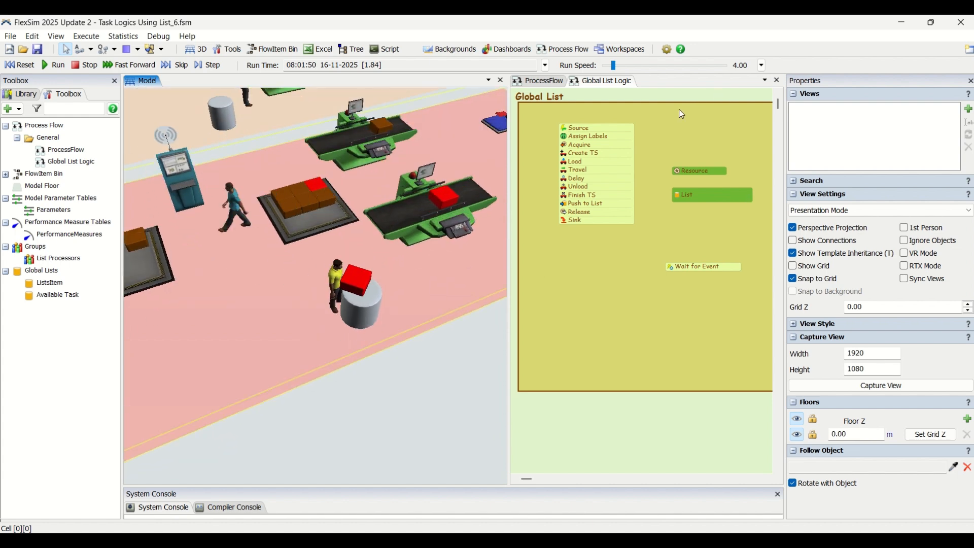
pyautogui.scroll(-3, 415, 351)
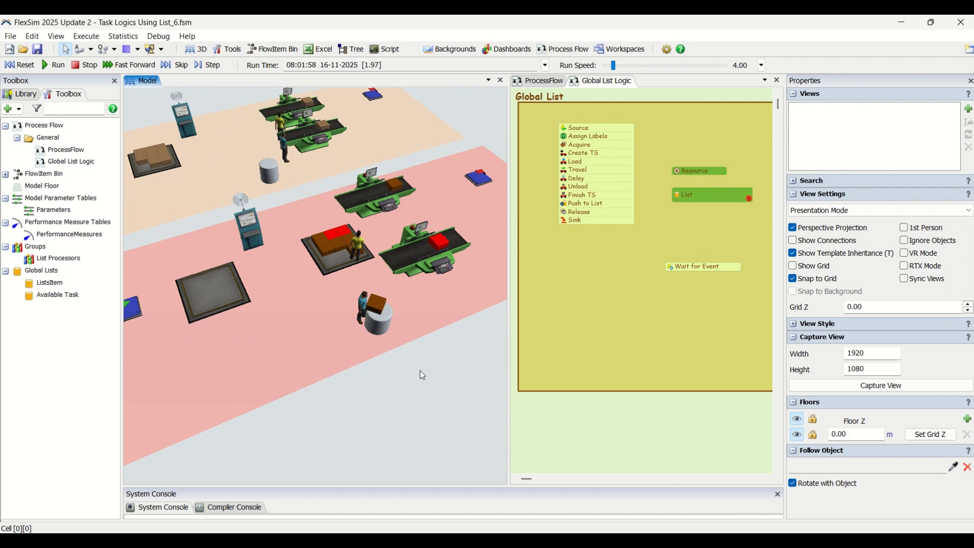
pyautogui.scroll(-4, 419, 363)
pyautogui.scroll(5, 414, 360)
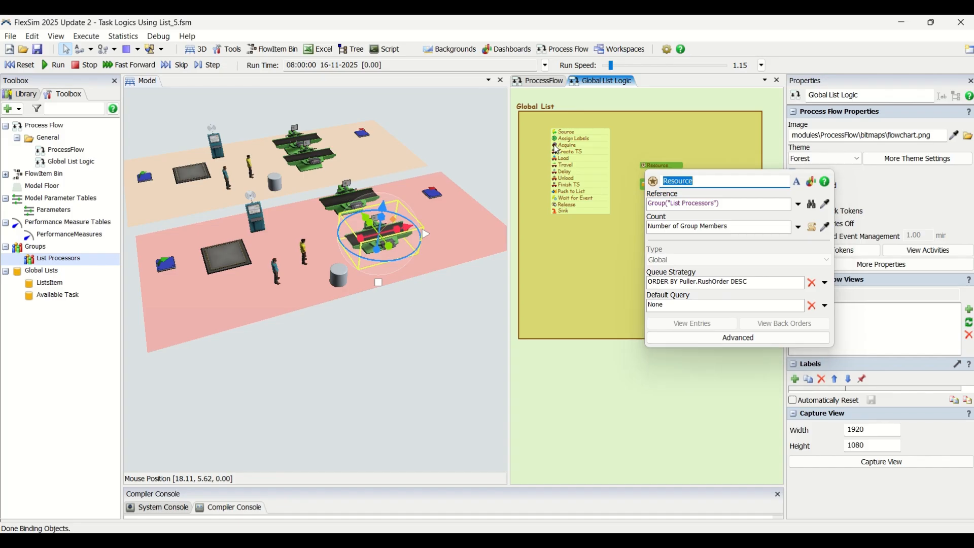
# Set the Acquire activity's Assign To Label to token.Processor in the Global List Logic process flow
pyautogui.click(557, 147)
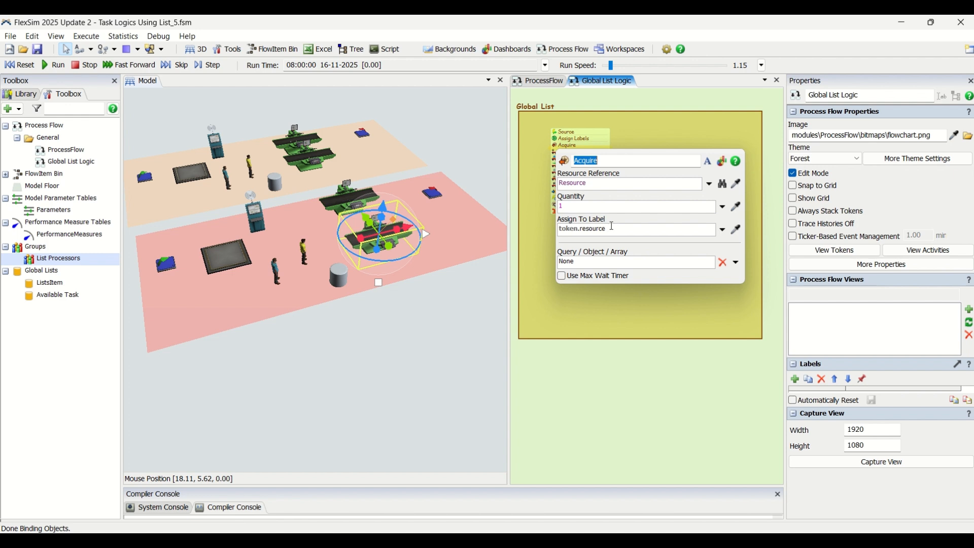
pyautogui.doubleClick(598, 228)
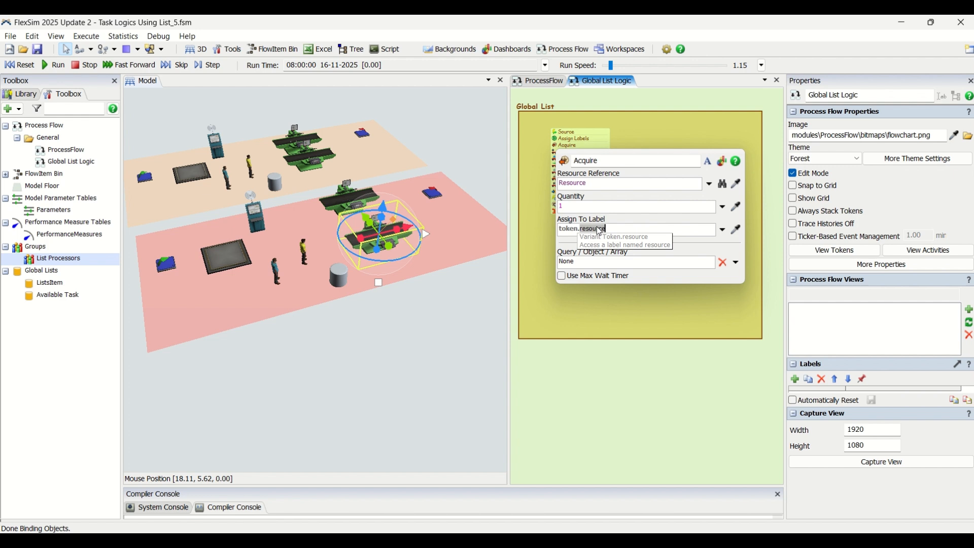
pyautogui.write('Processo')
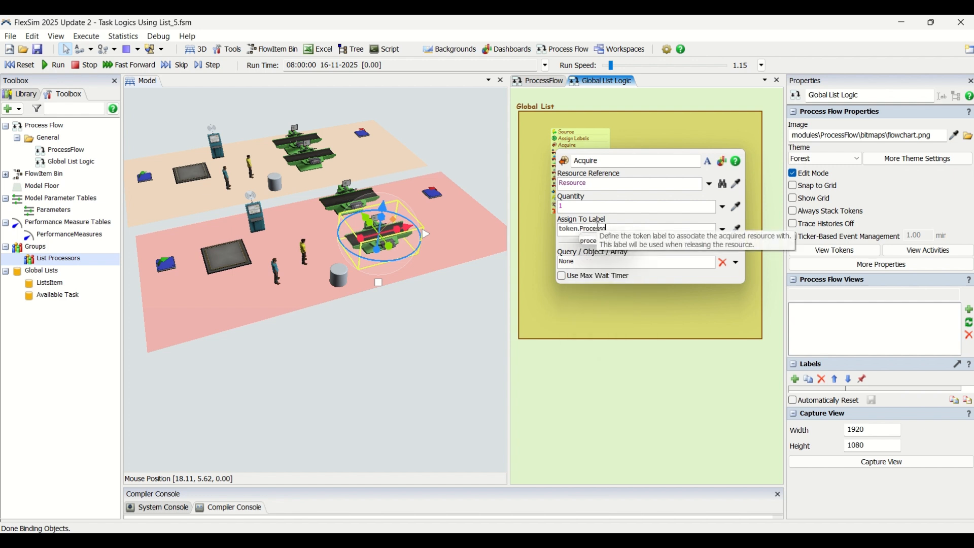
pyautogui.write('r')
pyautogui.click(647, 405)
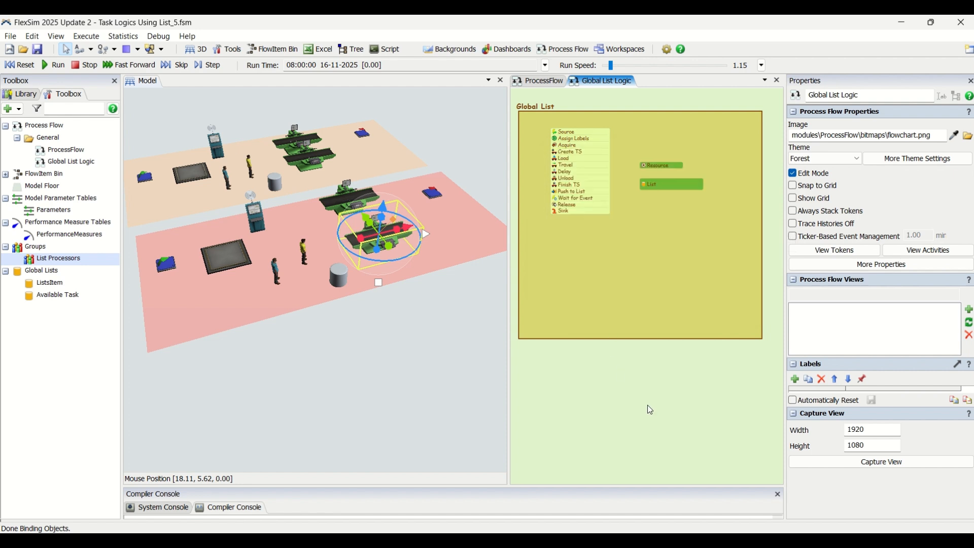
# Change the Unload activity's station to token.Processor so items are unloaded at the acquired processor
pyautogui.scroll(-3, 655, 248)
pyautogui.scroll(4, 655, 248)
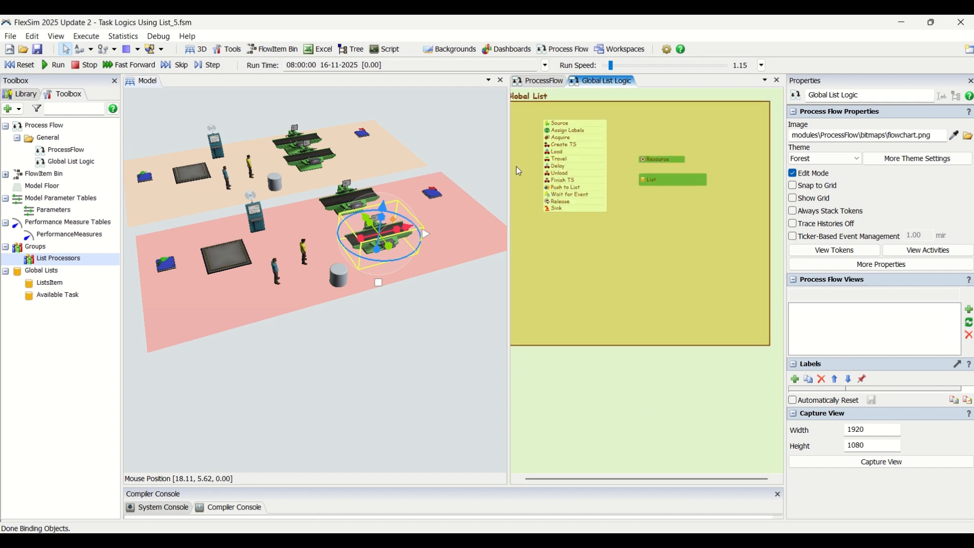
pyautogui.scroll(2, 516, 165)
pyautogui.moveTo(600, 428); pyautogui.dragTo(611, 453)
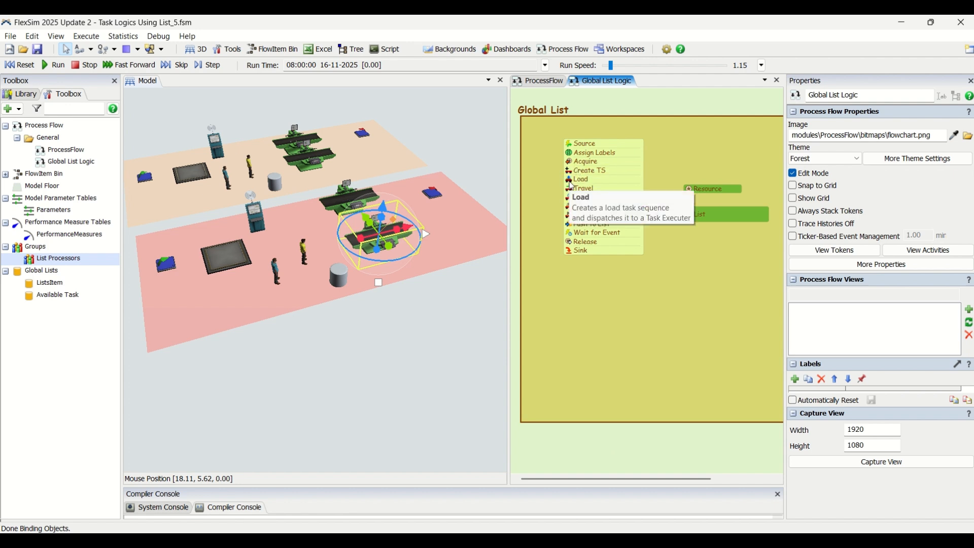
pyautogui.doubleClick(572, 206)
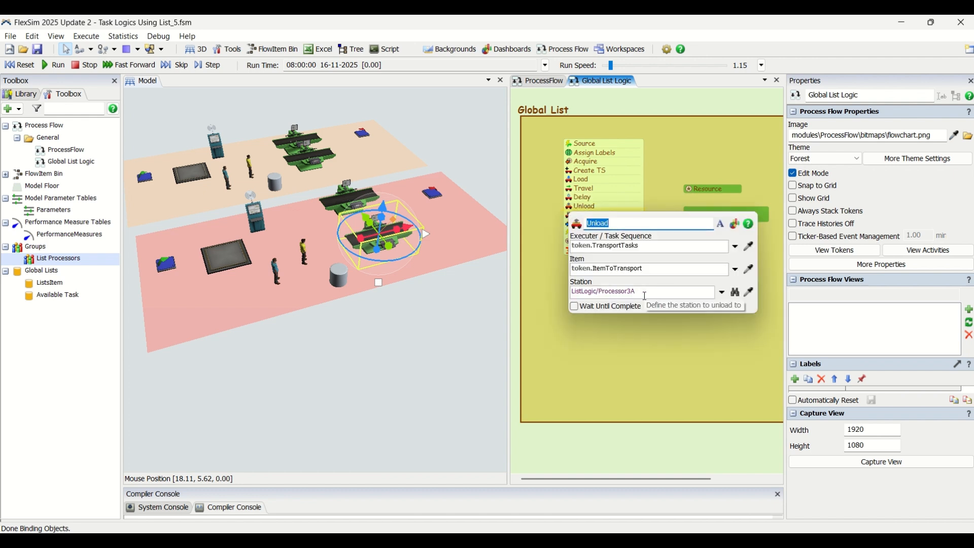
pyautogui.doubleClick(644, 296)
pyautogui.click(644, 295)
pyautogui.tripleClick(644, 296)
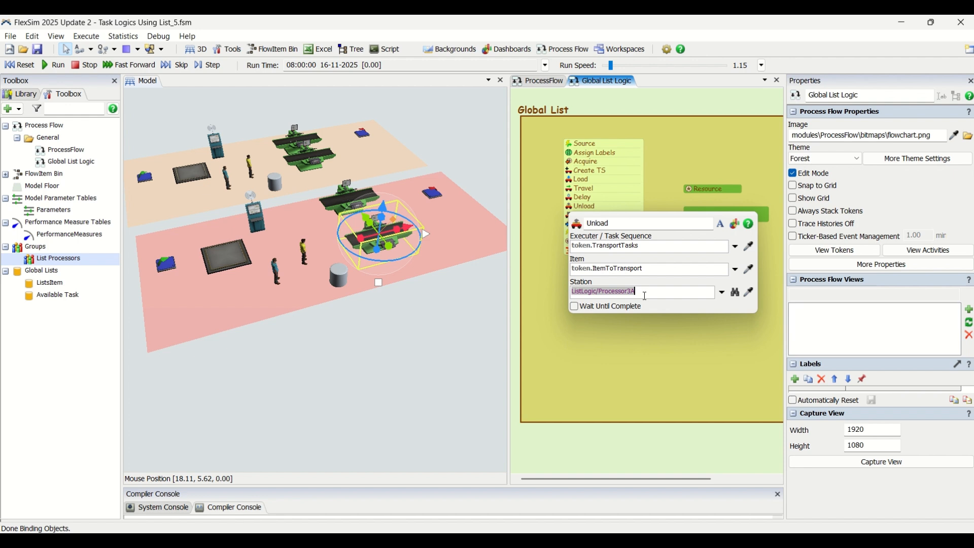
pyautogui.write('token.')
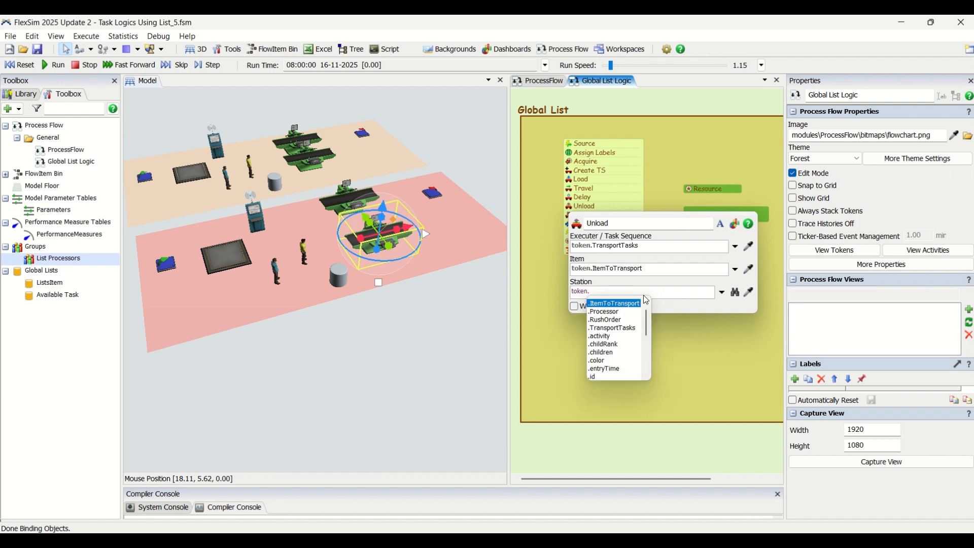
pyautogui.click(608, 311)
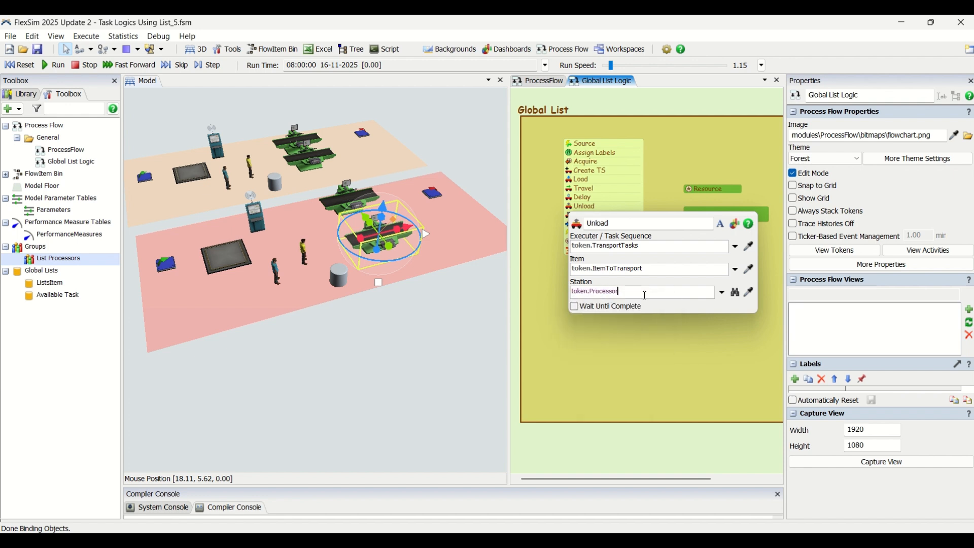
pyautogui.click(646, 333)
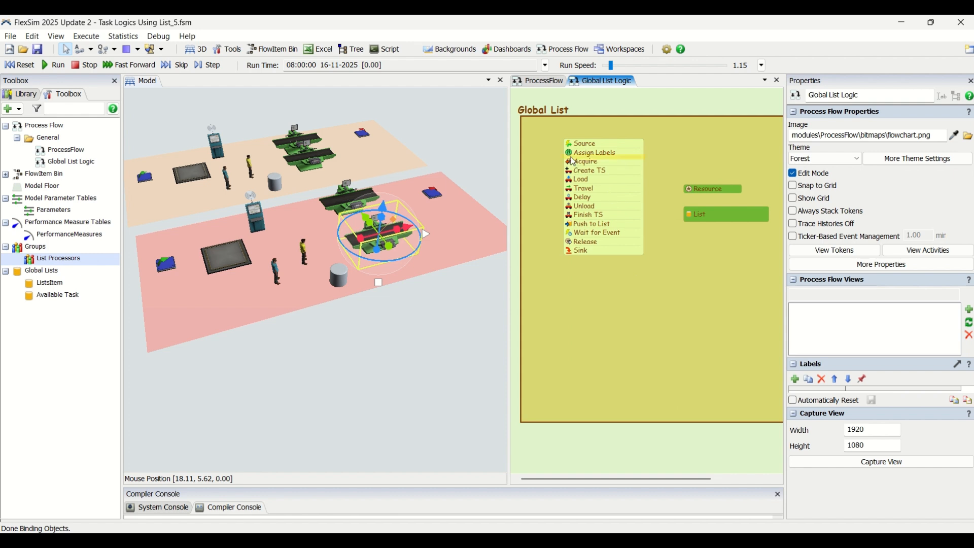
# Set the Wait for Event activity's object to the Processor token label
pyautogui.doubleClick(574, 235)
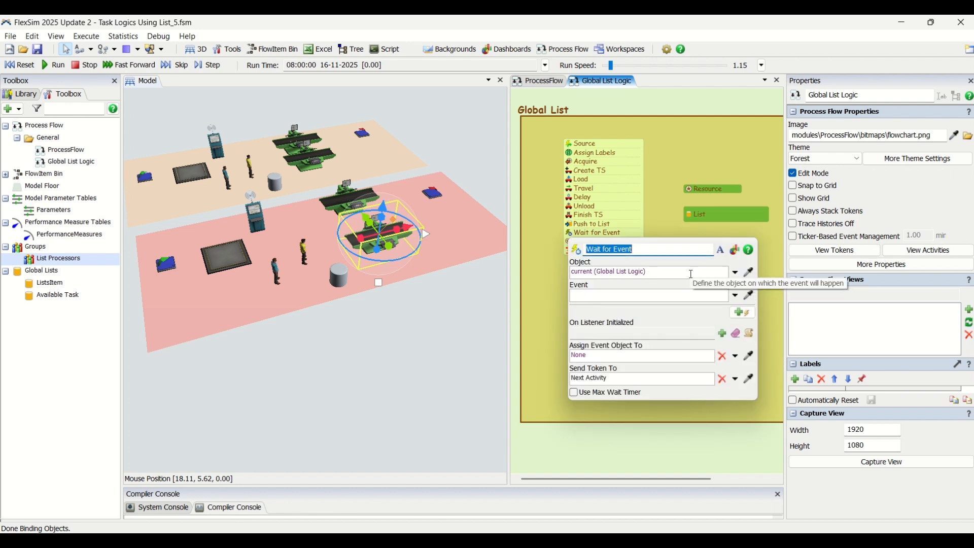
pyautogui.click(692, 273)
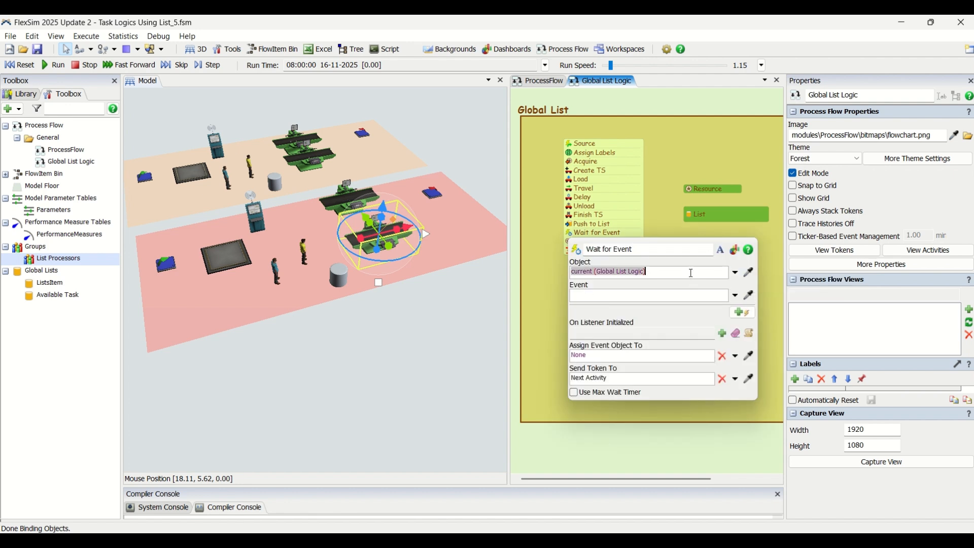
pyautogui.click(736, 273)
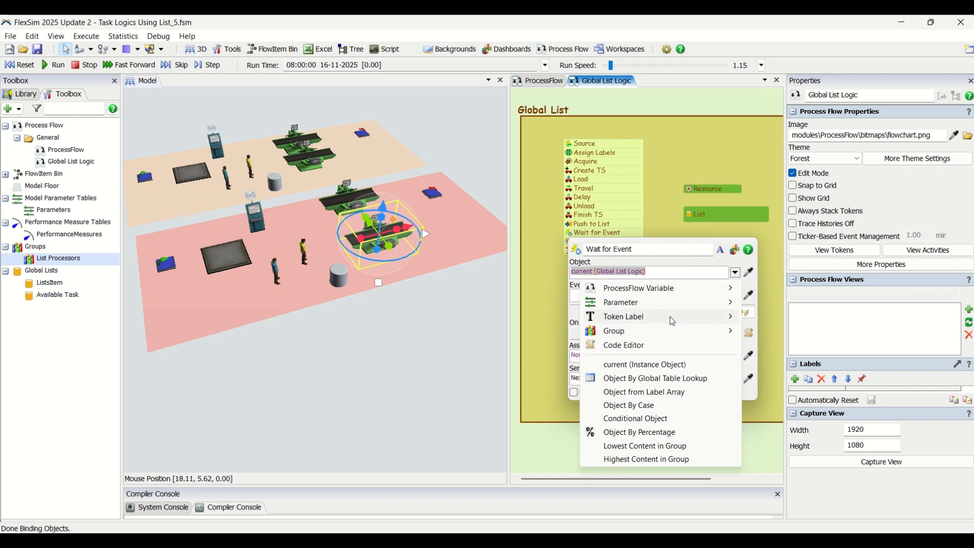
pyautogui.moveTo(673, 317)
pyautogui.click(778, 330)
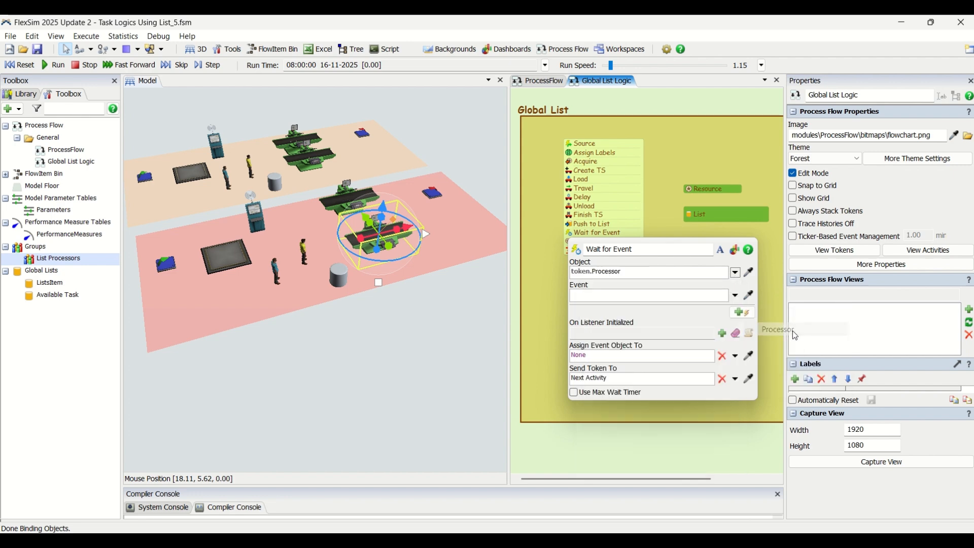
# Sample Processor3A in the 3D model and assign its On Process Finish event to the Wait for Event activity
pyautogui.click(735, 296)
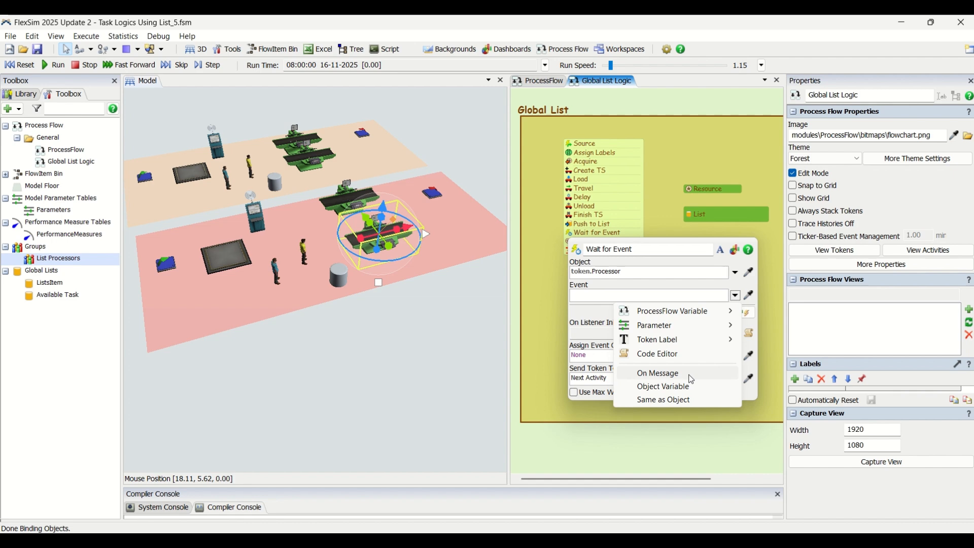
pyautogui.click(598, 294)
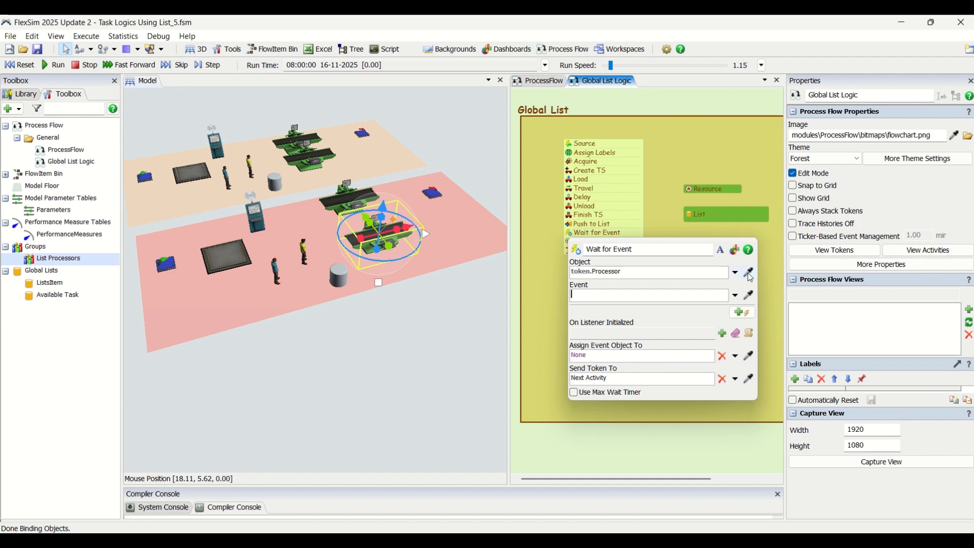
pyautogui.click(749, 295)
pyautogui.moveTo(582, 172)
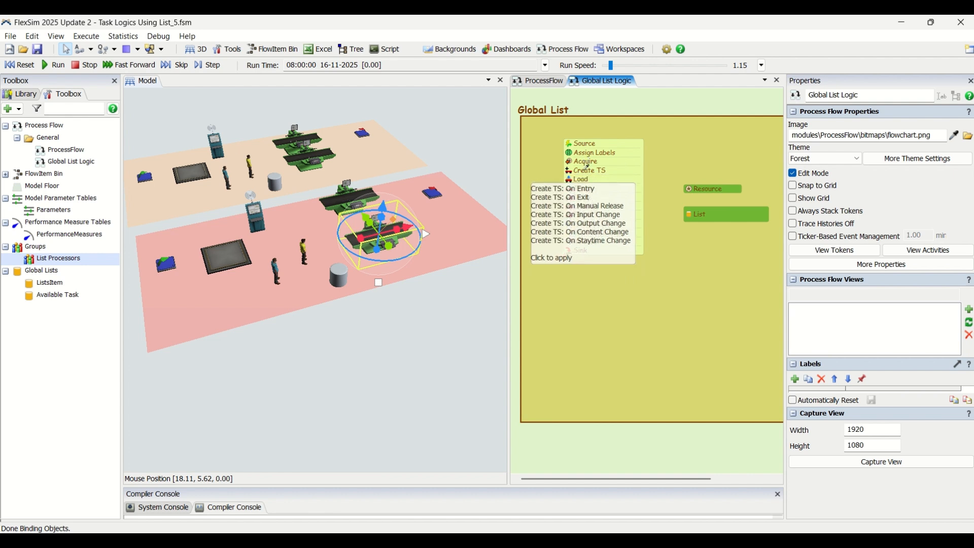
pyautogui.moveTo(584, 190)
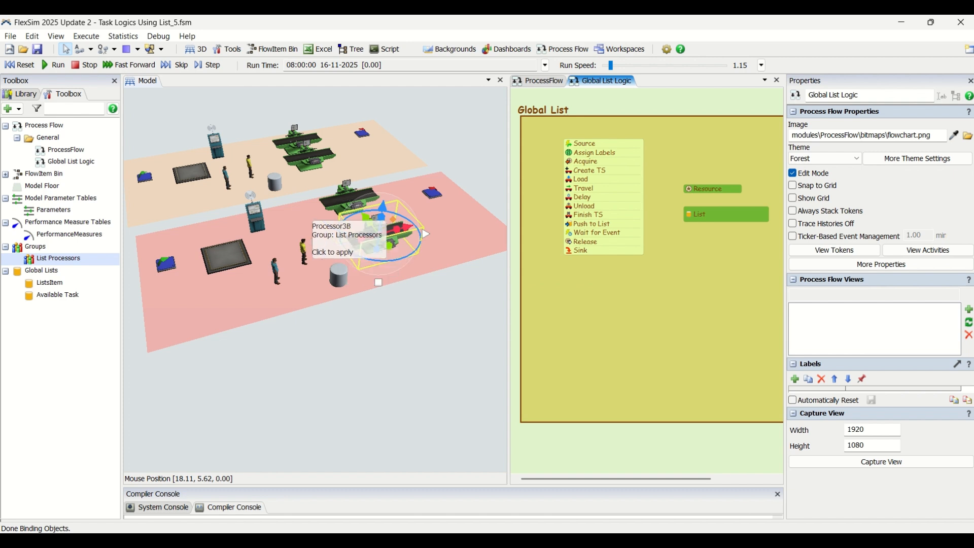
pyautogui.click(334, 199)
pyautogui.moveTo(401, 207)
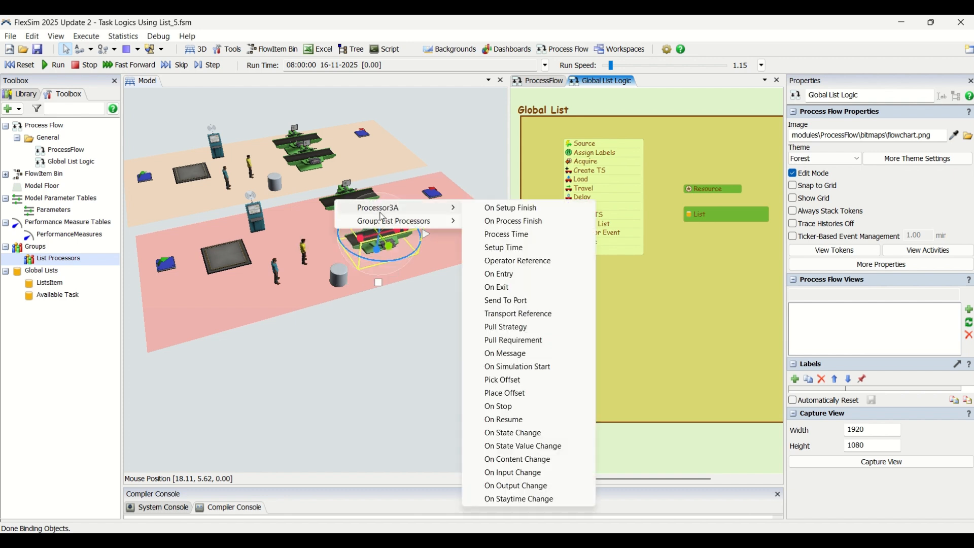
pyautogui.click(513, 221)
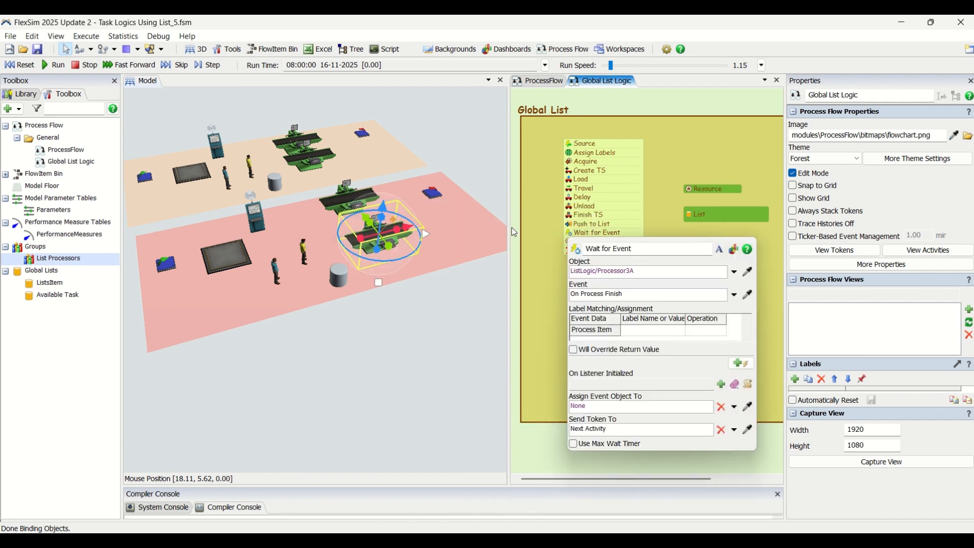
# Replace the sampled Processor3A object in the Wait for Event activity with token.Processor
pyautogui.doubleClick(642, 272)
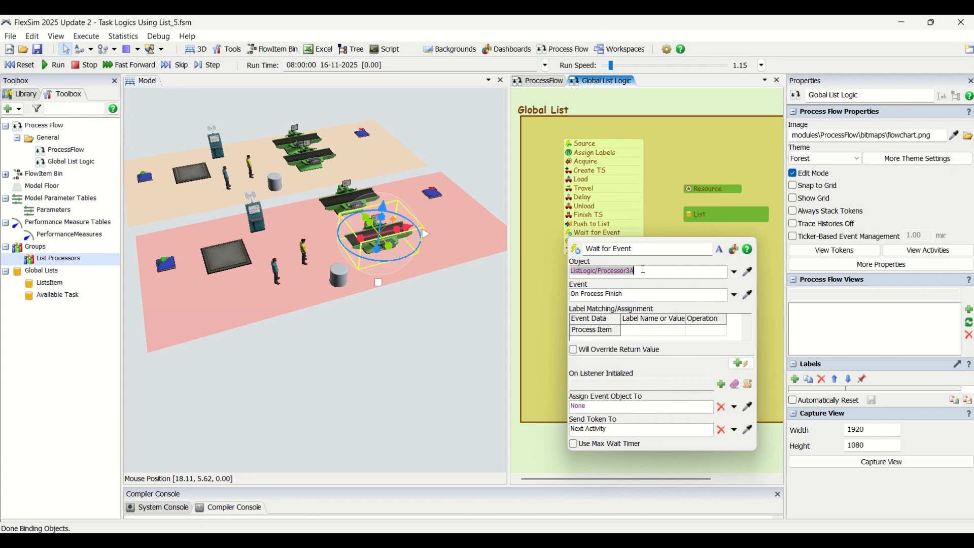
pyautogui.write('token.proce')
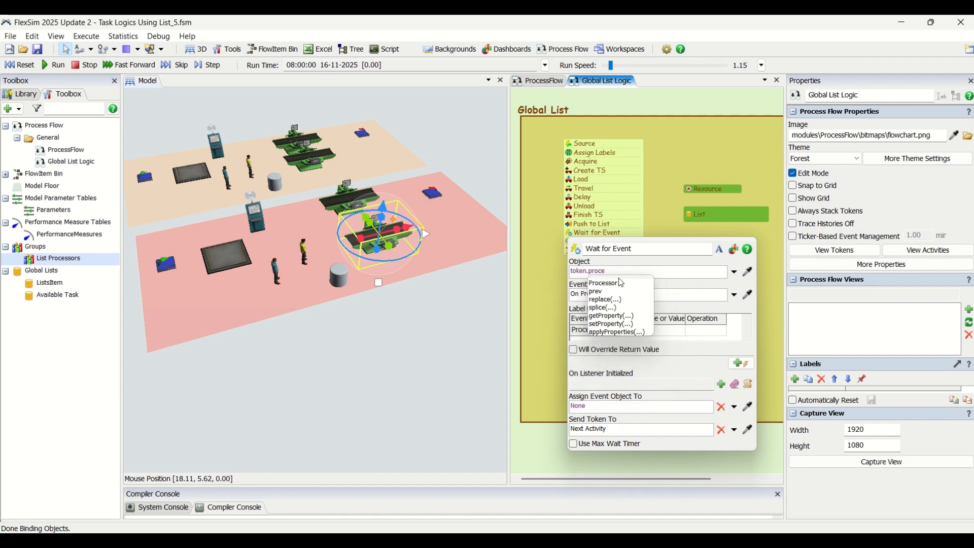
pyautogui.click(618, 283)
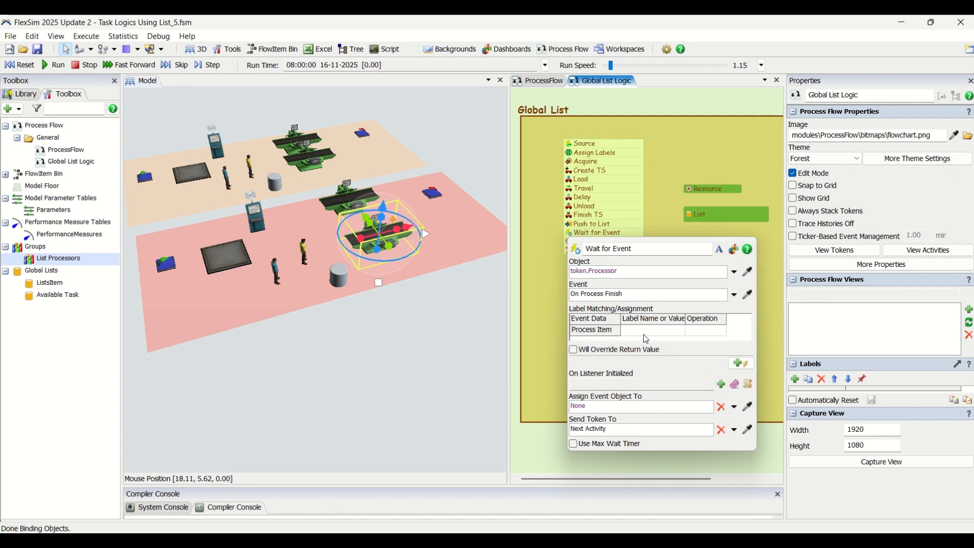
pyautogui.click(667, 211)
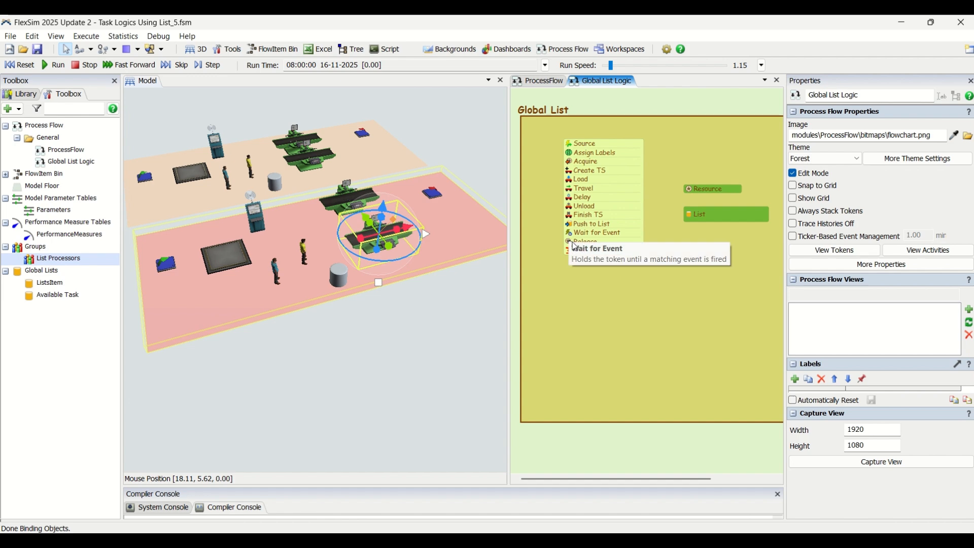
# Set the Release activity's Resource(s) Assigned To label to token.Processor
pyautogui.click(566, 246)
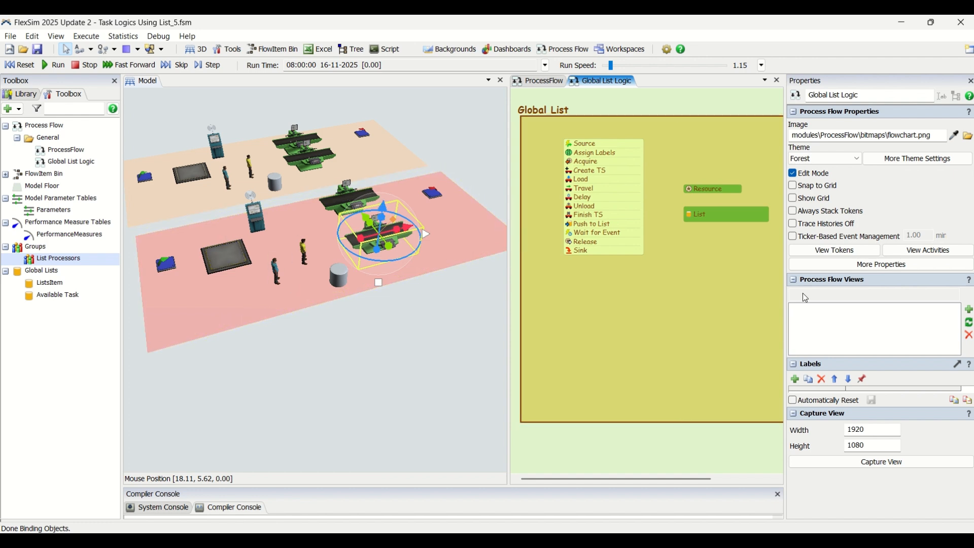
pyautogui.doubleClick(570, 244)
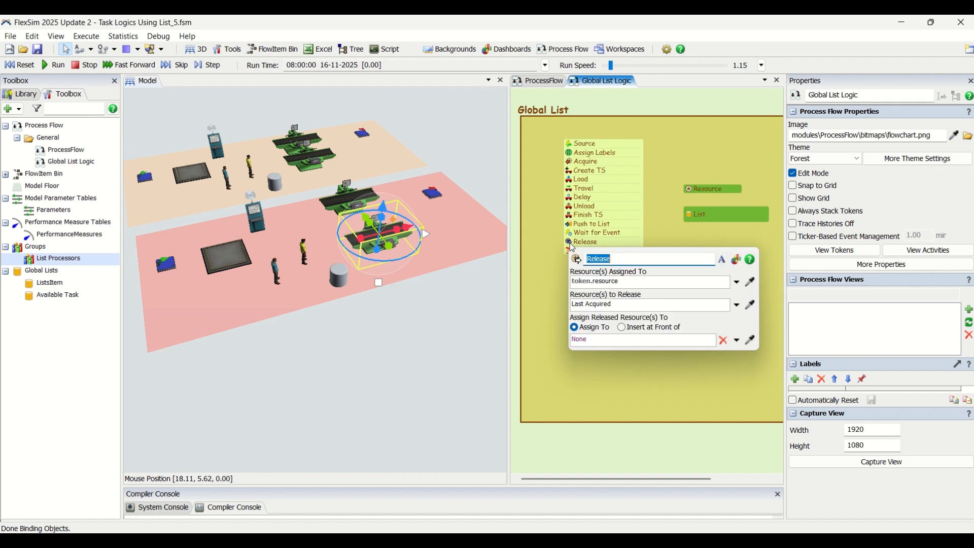
pyautogui.write('Proc')
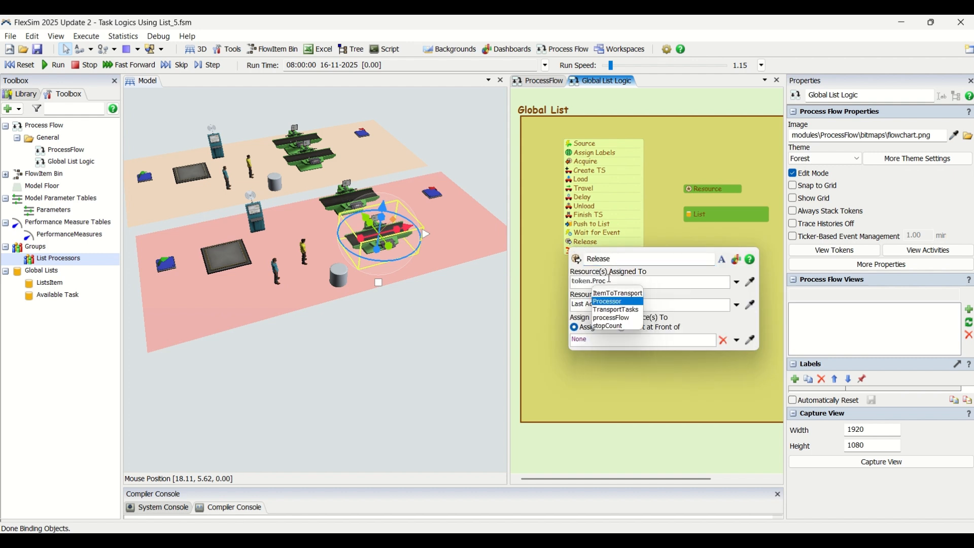
pyautogui.click(620, 306)
pyautogui.click(619, 394)
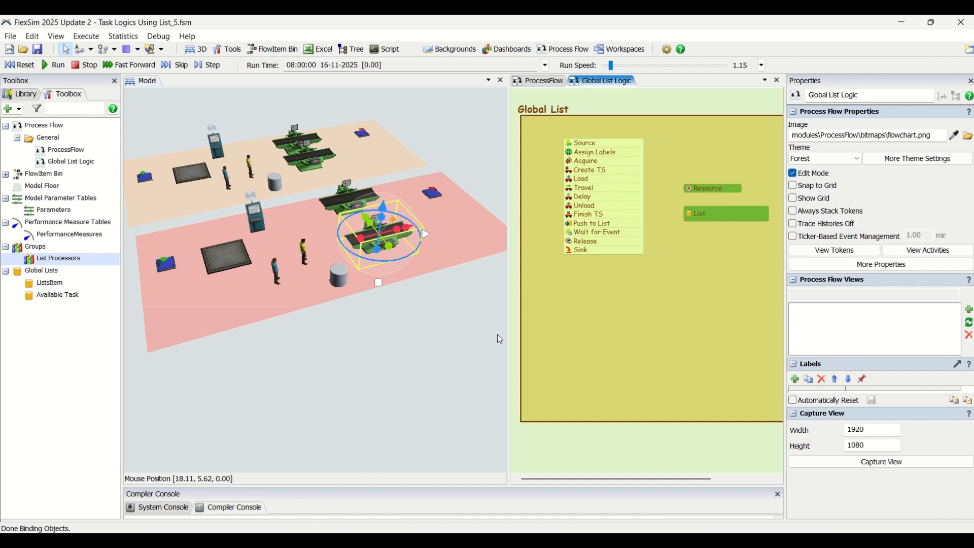
# Run the simulation at a run speed of 5.27 to watch the updated list logic, and reset the model
pyautogui.click(407, 406)
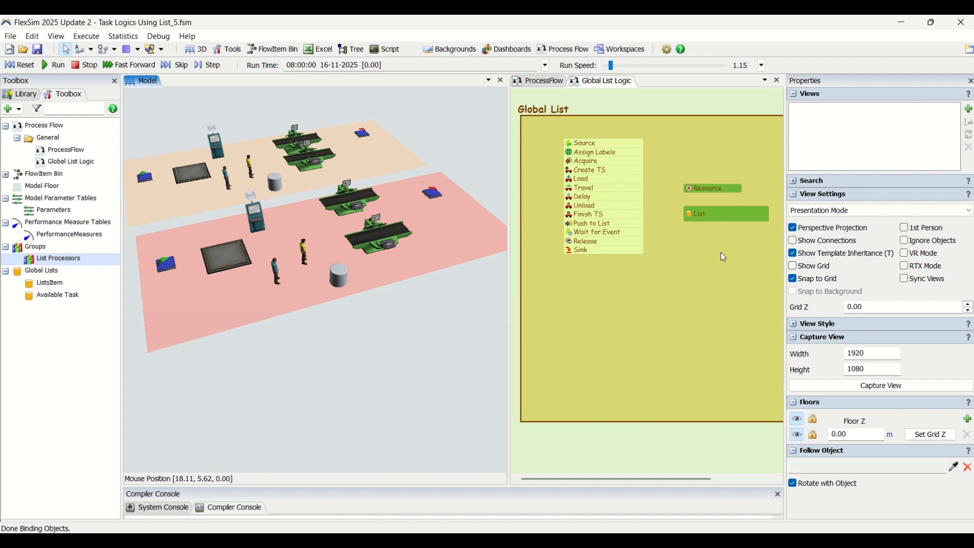
pyautogui.click(50, 66)
pyautogui.moveTo(611, 66); pyautogui.dragTo(613, 68)
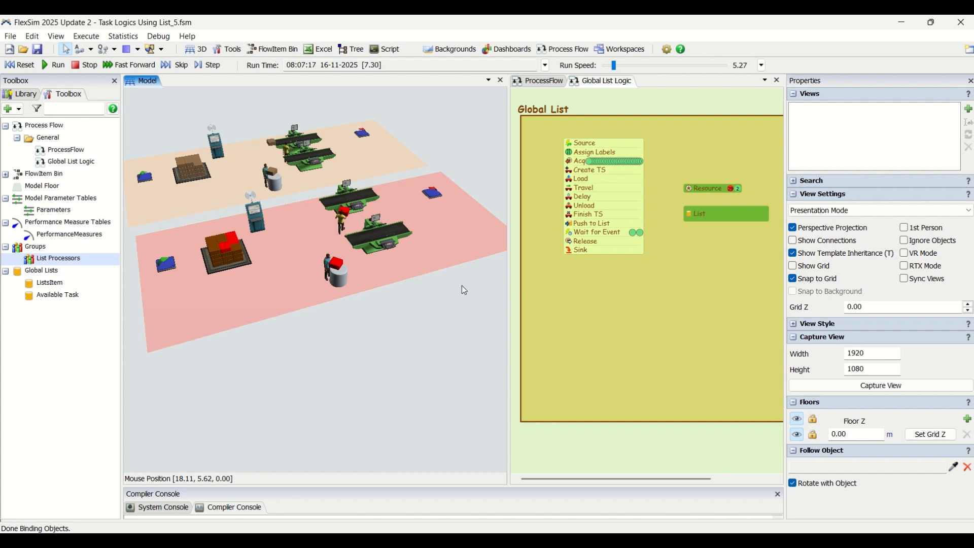
pyautogui.click(18, 65)
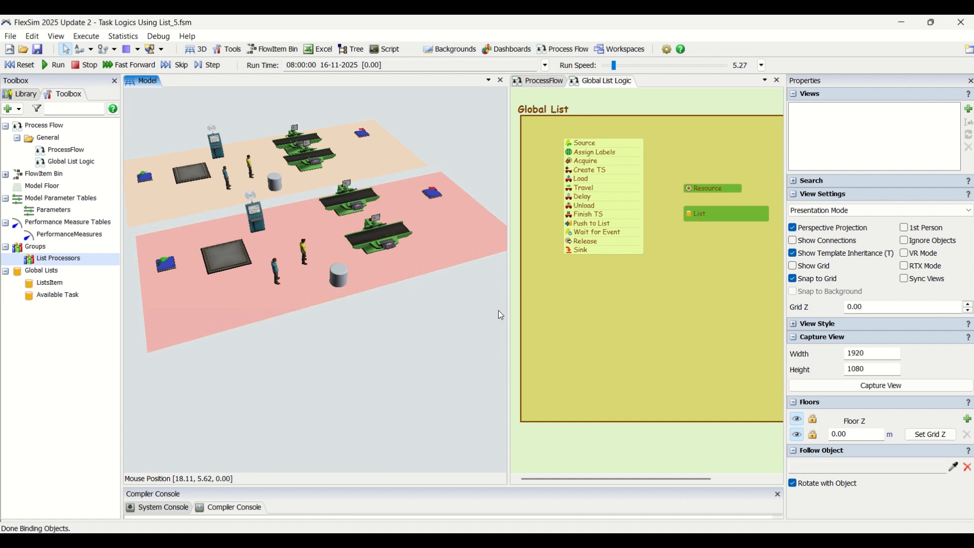
pyautogui.doubleClick(343, 360)
pyautogui.click(399, 205)
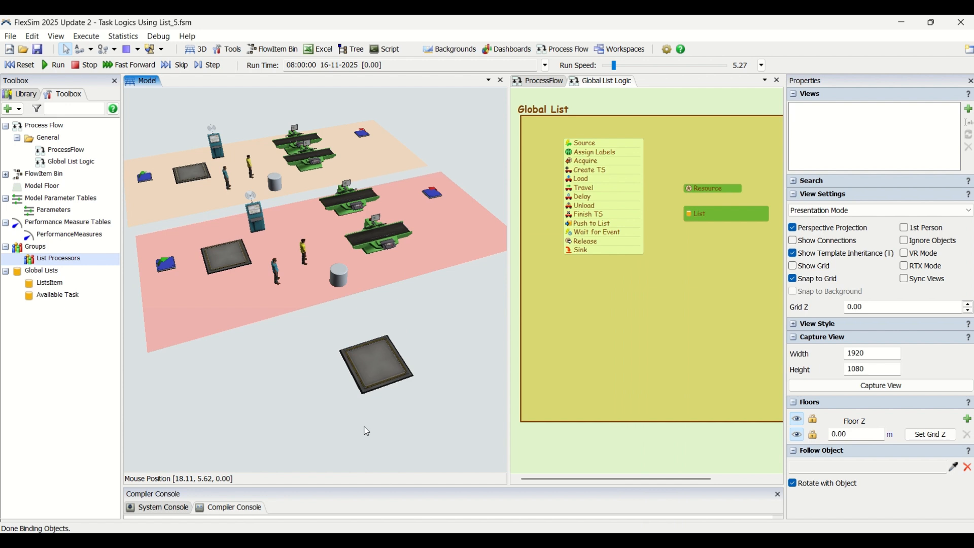
pyautogui.click(361, 358)
pyautogui.press('Delete')
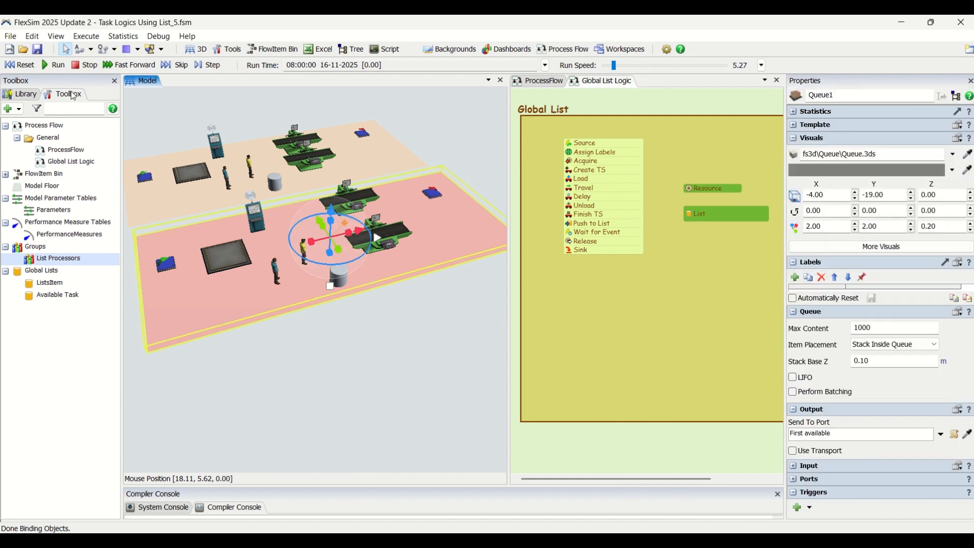
# Add a Queue to the pink list logic plane in front of the two processors, at X 11.00, Y -4.00
pyautogui.click(24, 94)
pyautogui.moveTo(30, 149); pyautogui.dragTo(276, 238)
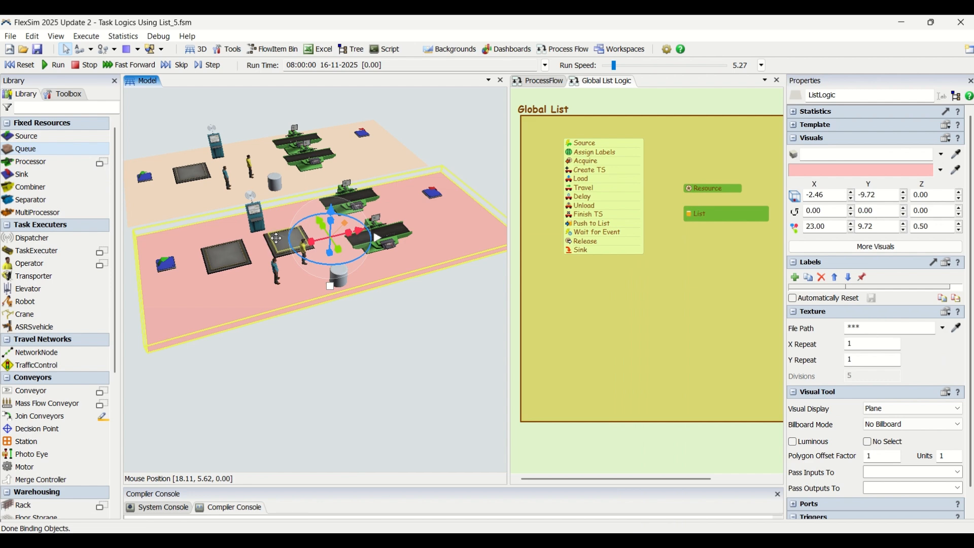
pyautogui.click(288, 372)
pyautogui.click(312, 236)
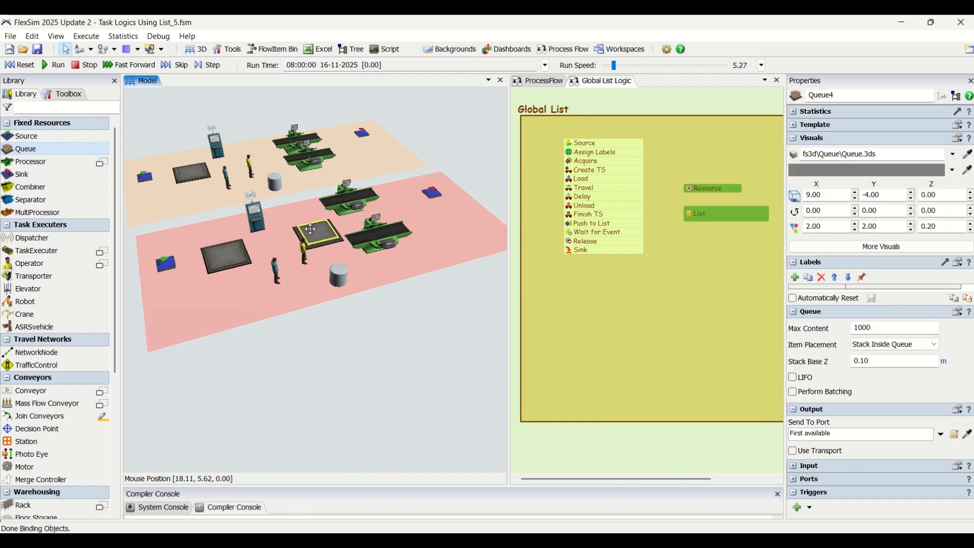
pyautogui.click(414, 359)
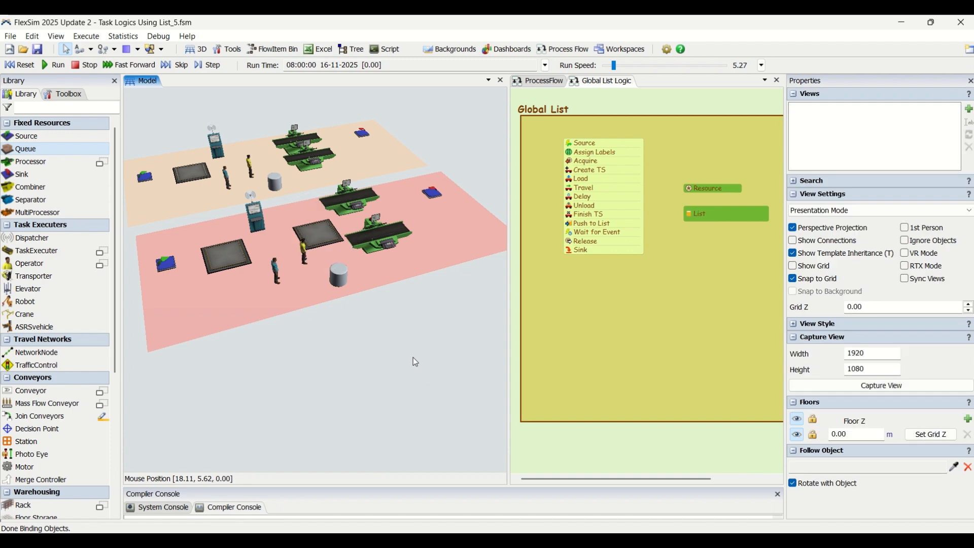
# Rename the new queue in front of the processors as Destination4
pyautogui.click(324, 229)
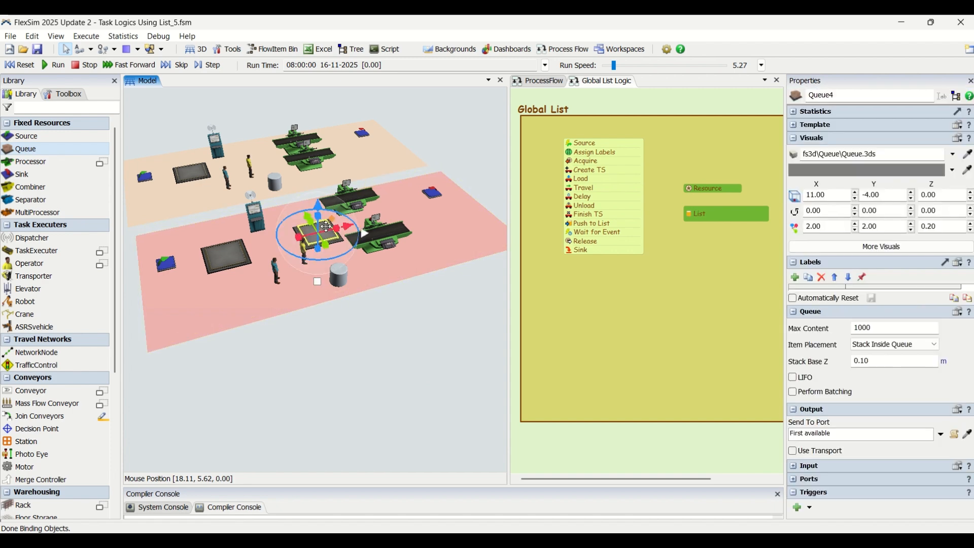
pyautogui.doubleClick(826, 96)
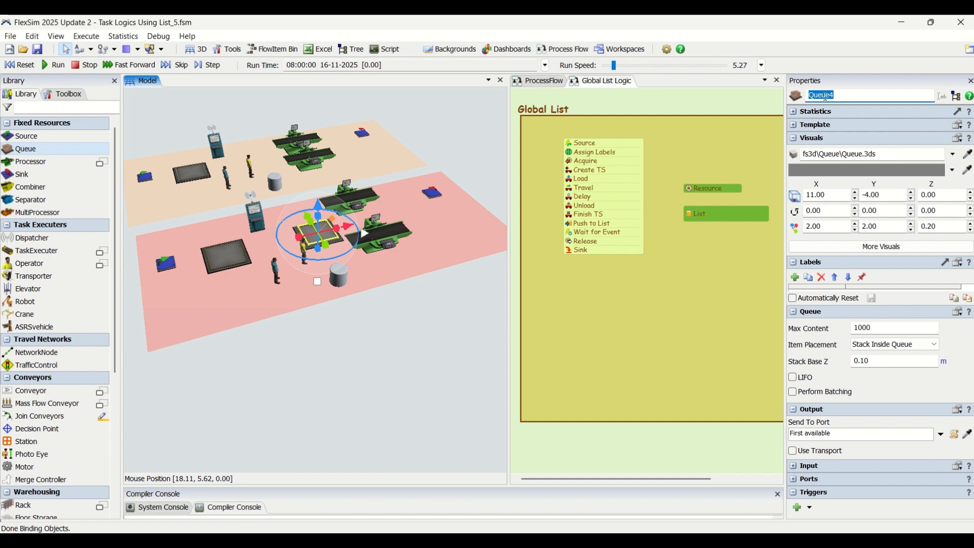
pyautogui.write('Destination4')
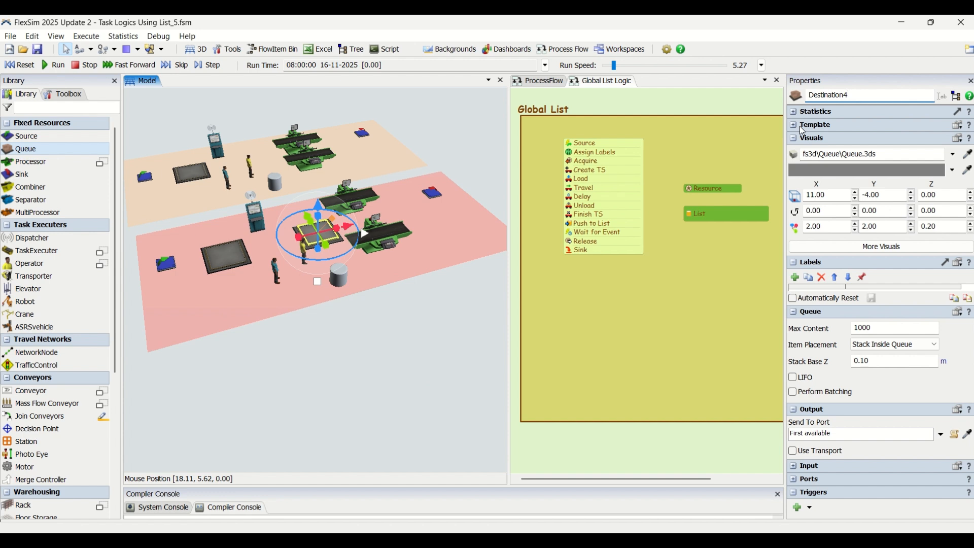
pyautogui.click(341, 339)
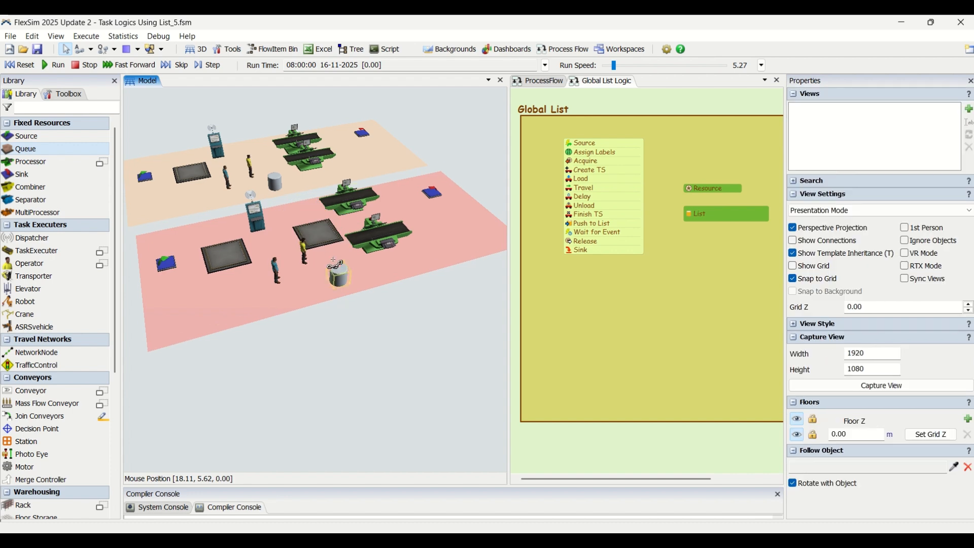
# Connect the Destination4 queue's output to both processors on the pink plane
pyautogui.click(324, 233)
pyautogui.click(327, 235)
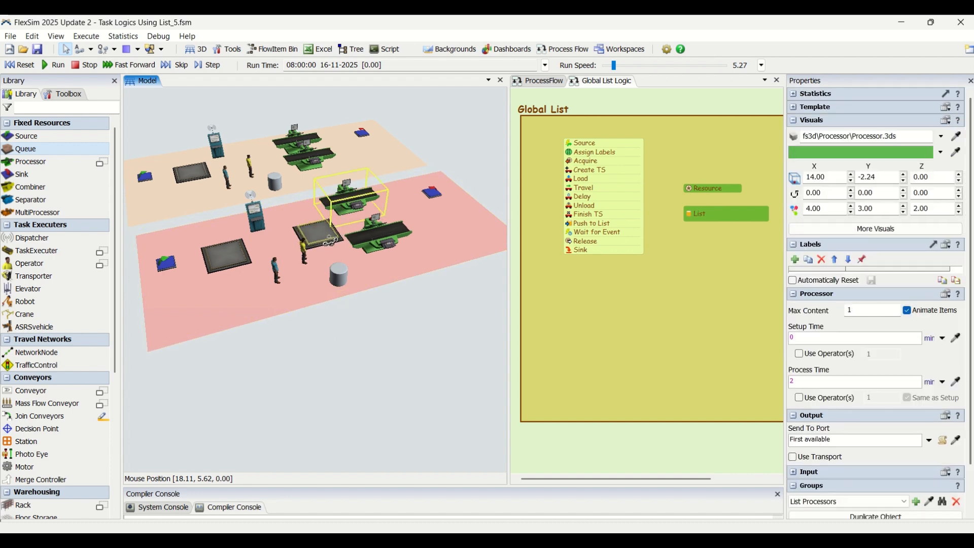
pyautogui.click(401, 243)
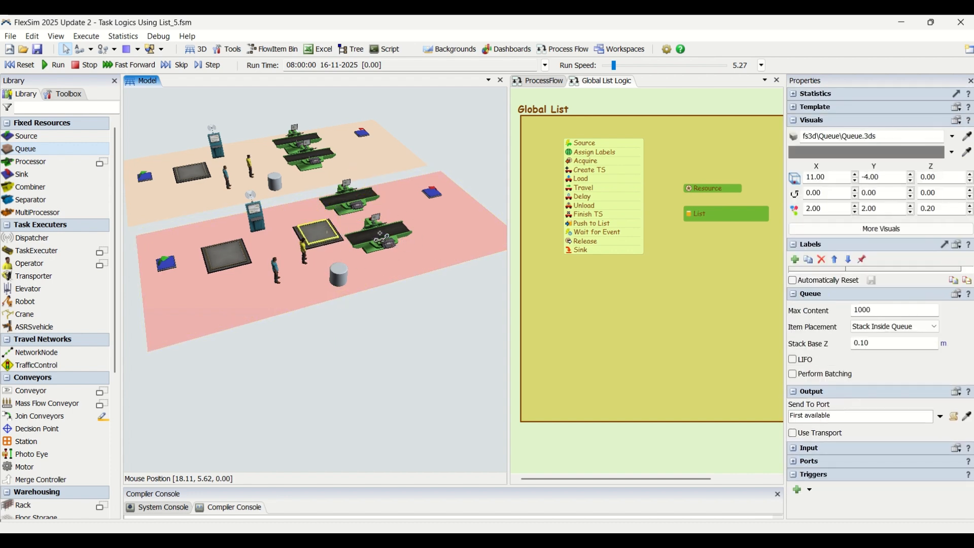
pyautogui.click(376, 278)
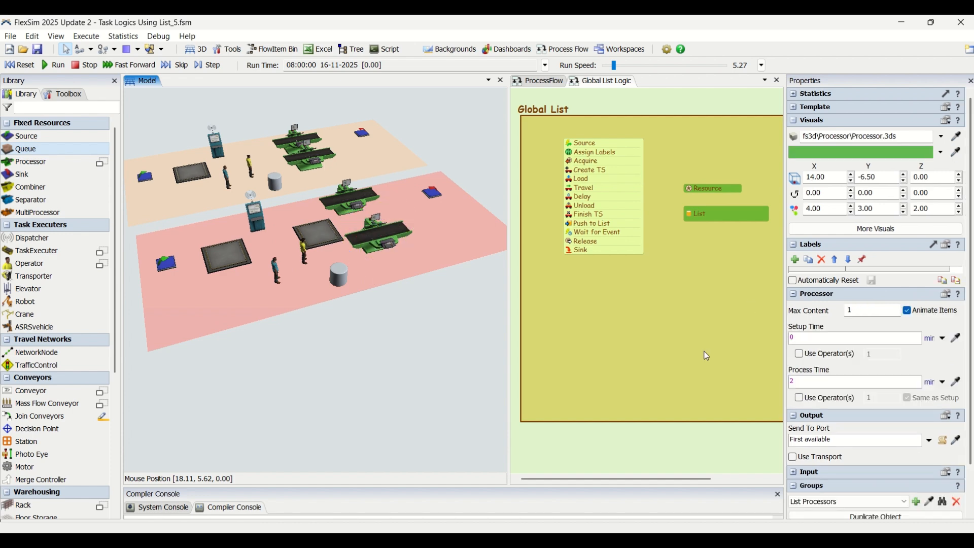
# Switch the 3D view to Working Mode and inspect the port connections between Destination4 and the two processors
pyautogui.click(842, 210)
pyautogui.click(837, 223)
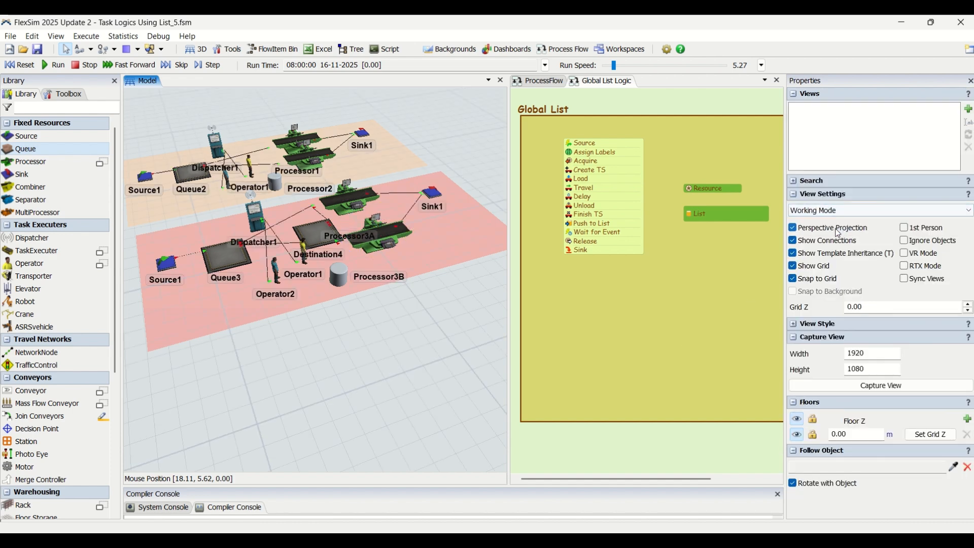
pyautogui.scroll(2, 327, 211)
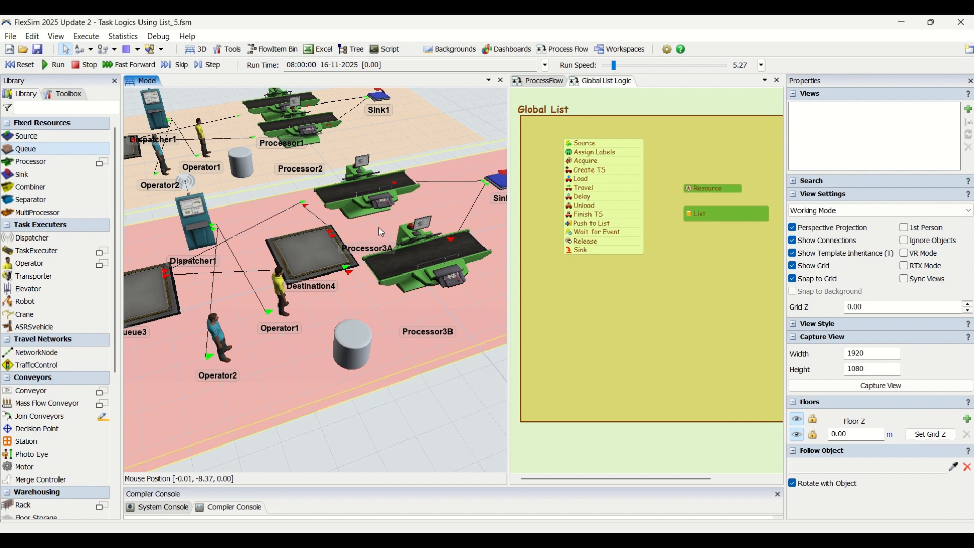
pyautogui.scroll(1, 381, 232)
pyautogui.scroll(-1, 379, 234)
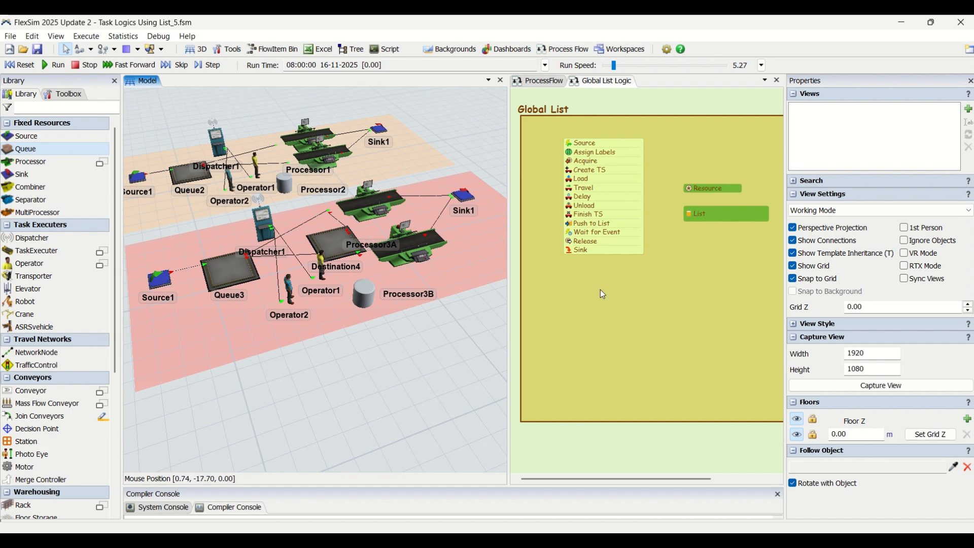
# Enable the Pull input option on Processor3A
pyautogui.click(365, 210)
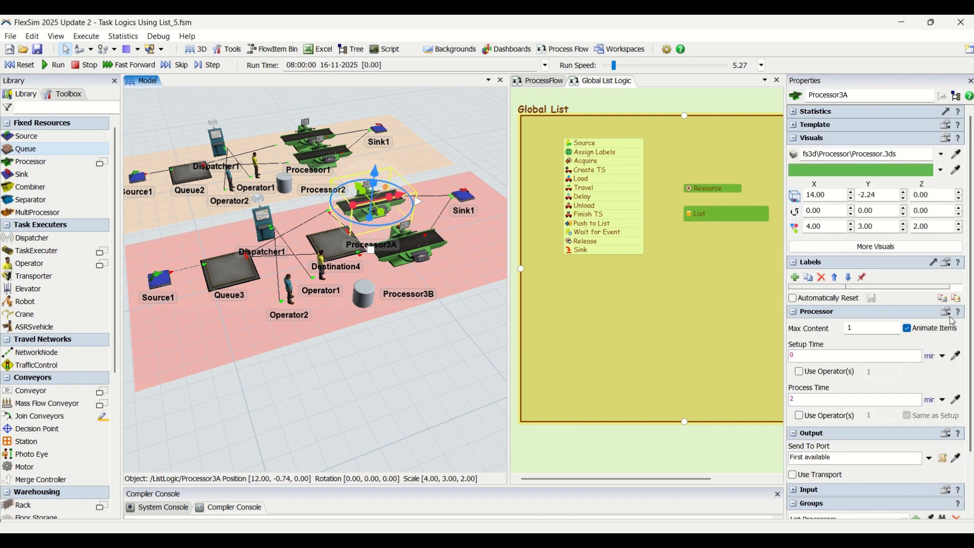
pyautogui.click(822, 491)
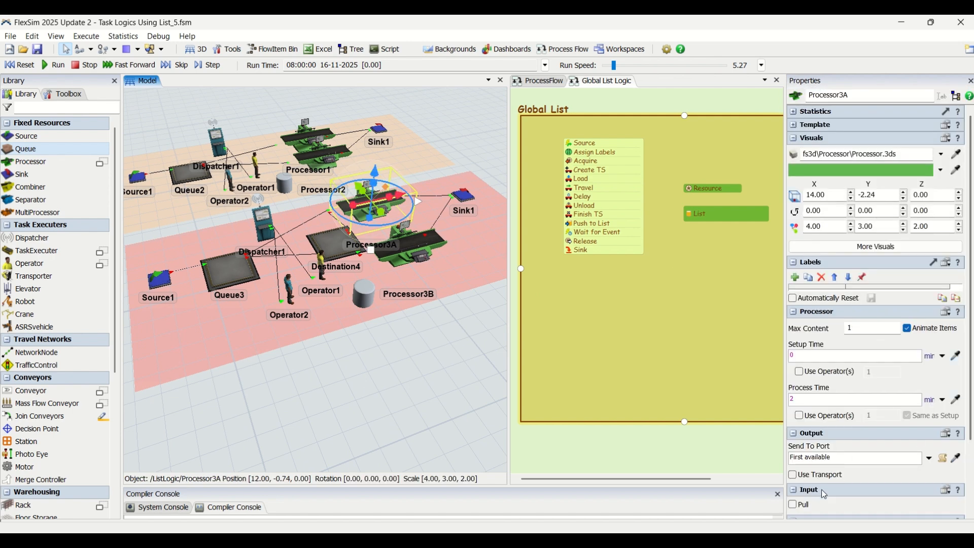
pyautogui.click(794, 508)
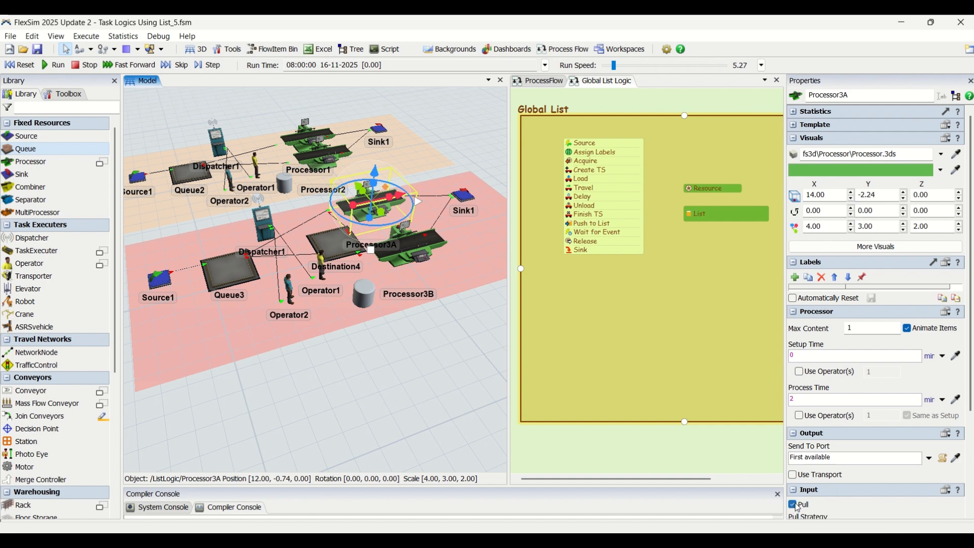
pyautogui.scroll(-1, 970, 424)
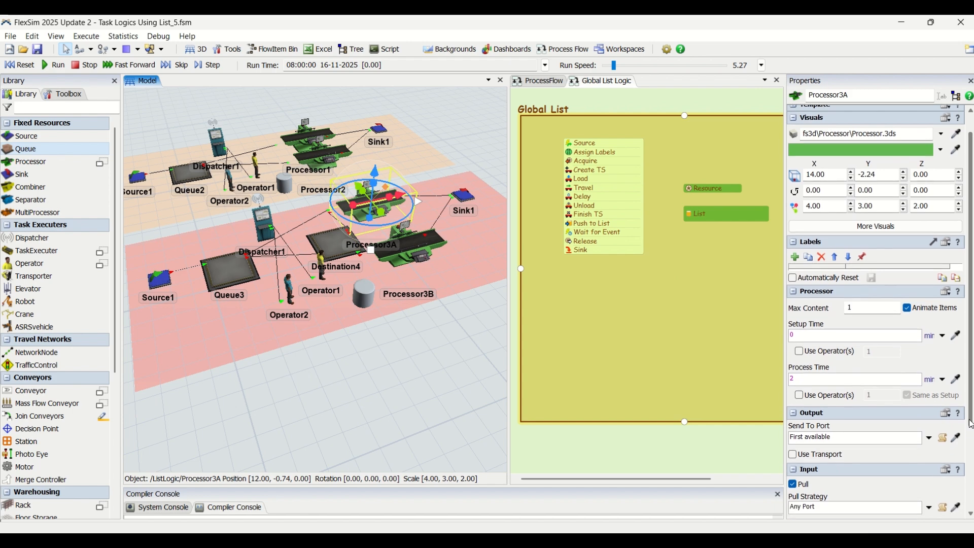
pyautogui.moveTo(970, 424); pyautogui.dragTo(971, 502)
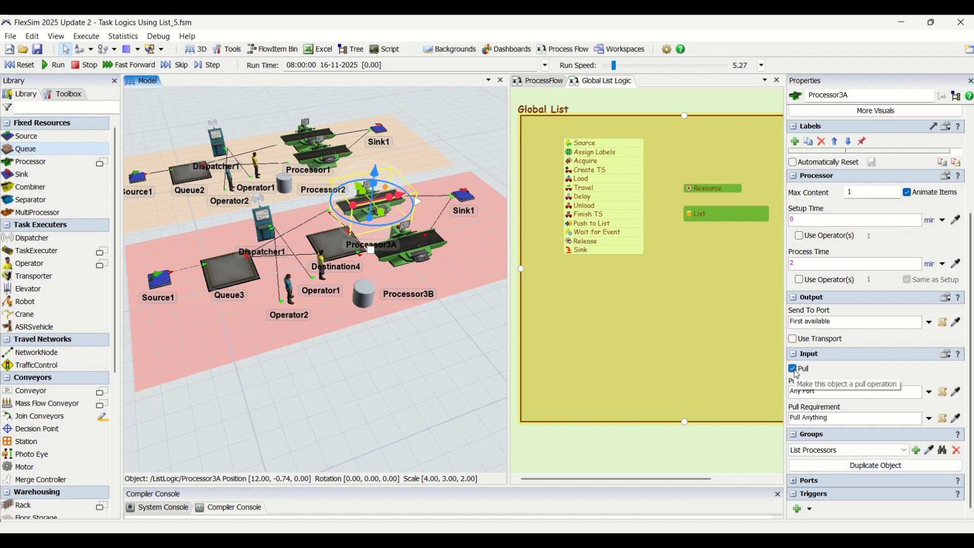
# Enable the Pull input option on Processor3B
pyautogui.click(417, 247)
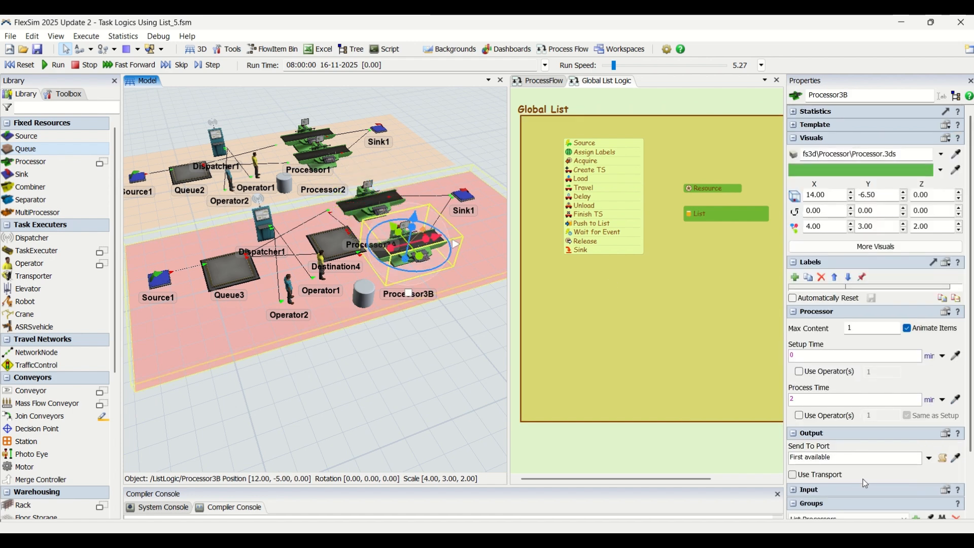
pyautogui.click(794, 489)
pyautogui.click(792, 459)
pyautogui.scroll(-3, 813, 469)
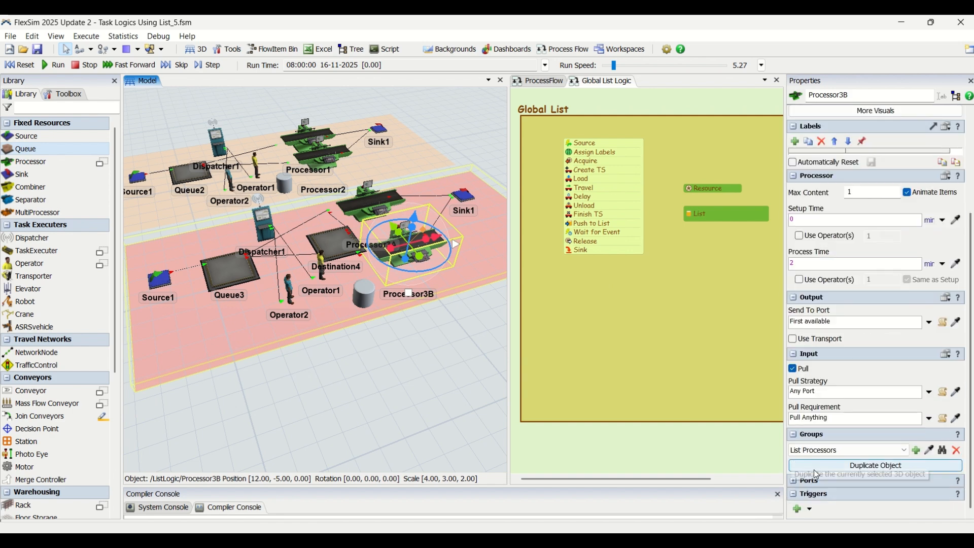
# Add an On Entry trigger to the Destination4 queue
pyautogui.click(336, 247)
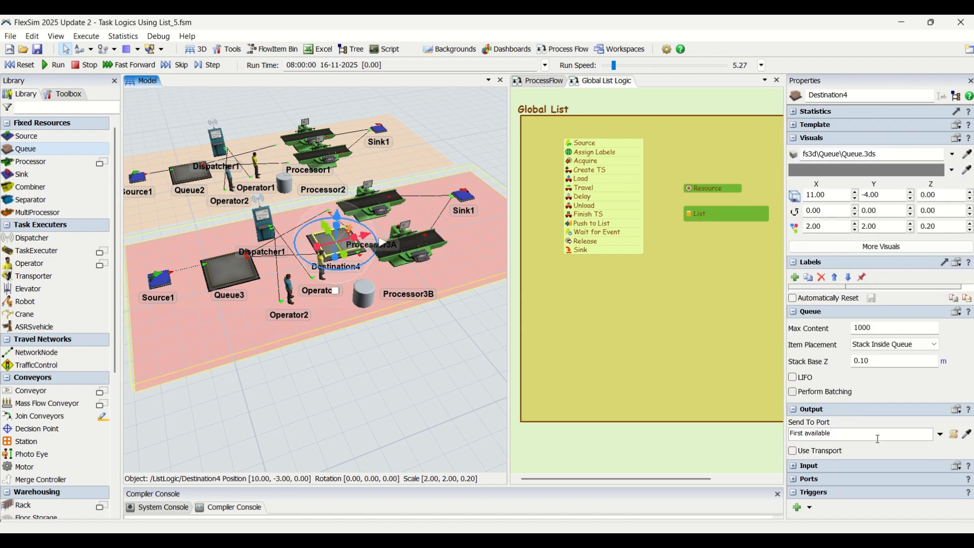
pyautogui.click(798, 507)
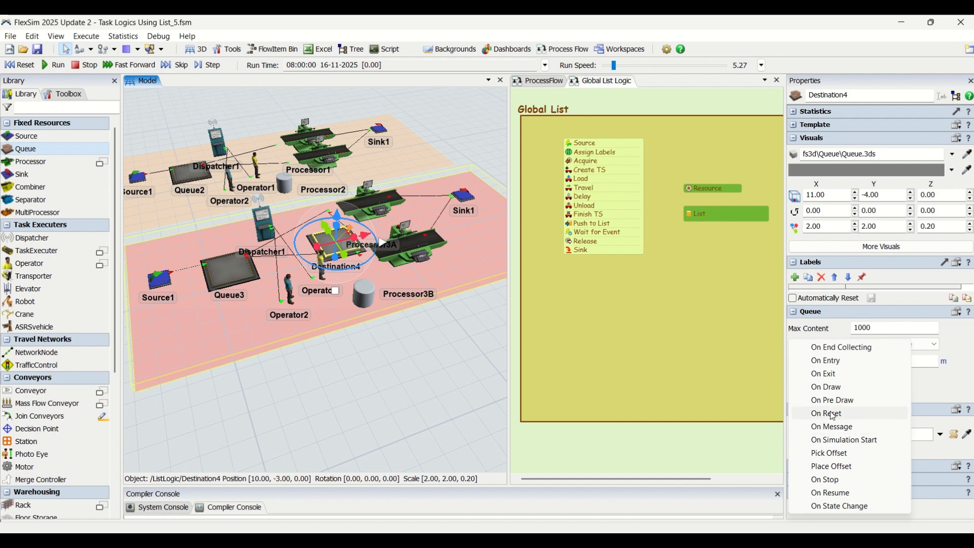
pyautogui.click(826, 362)
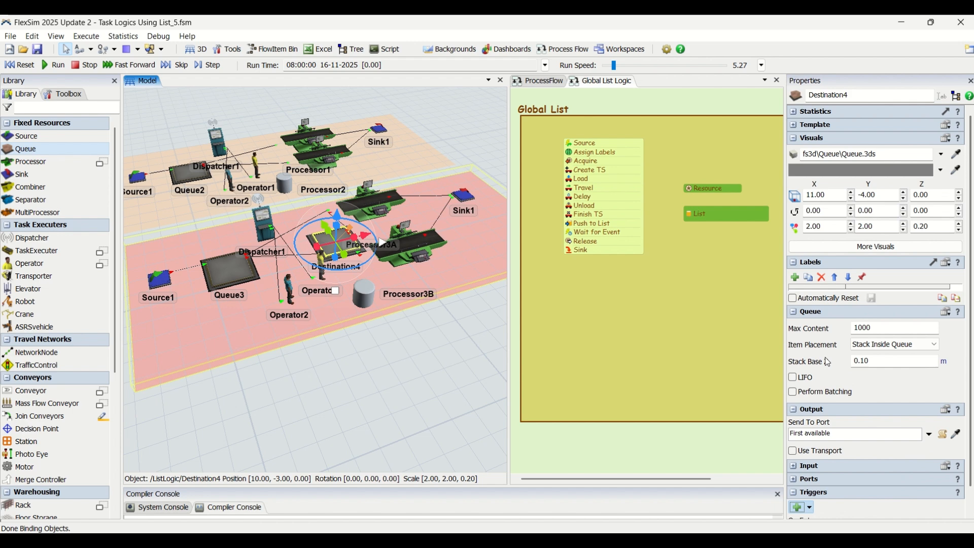
pyautogui.scroll(-1, 888, 505)
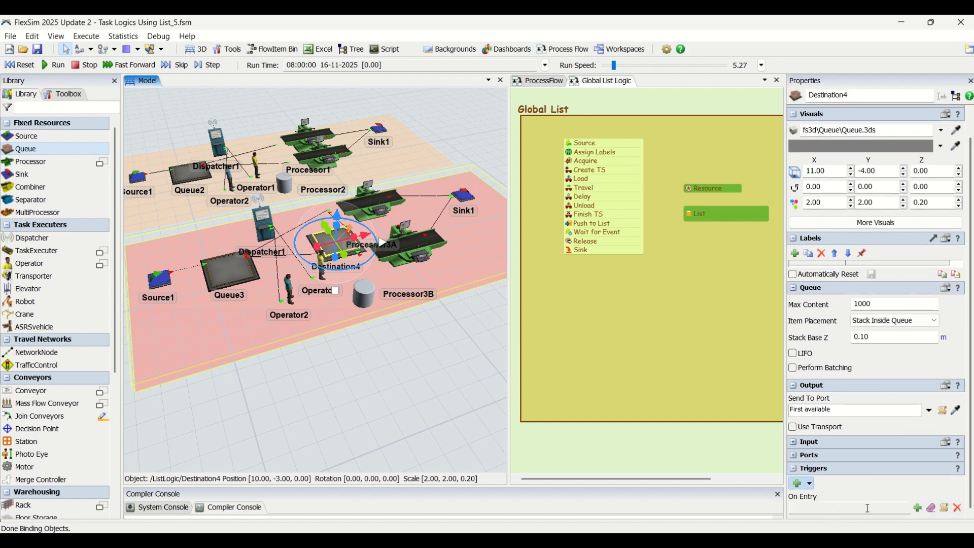
# Make Destination4's On Entry trigger sort entering items by the expression item.RushOrder in Descending order, and reopen its settings to check them
pyautogui.click(916, 508)
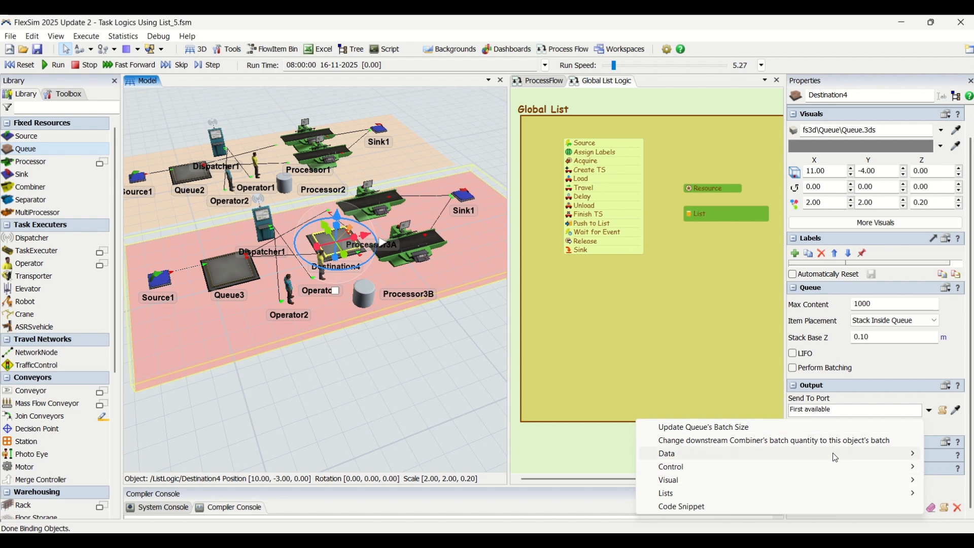
pyautogui.moveTo(836, 457)
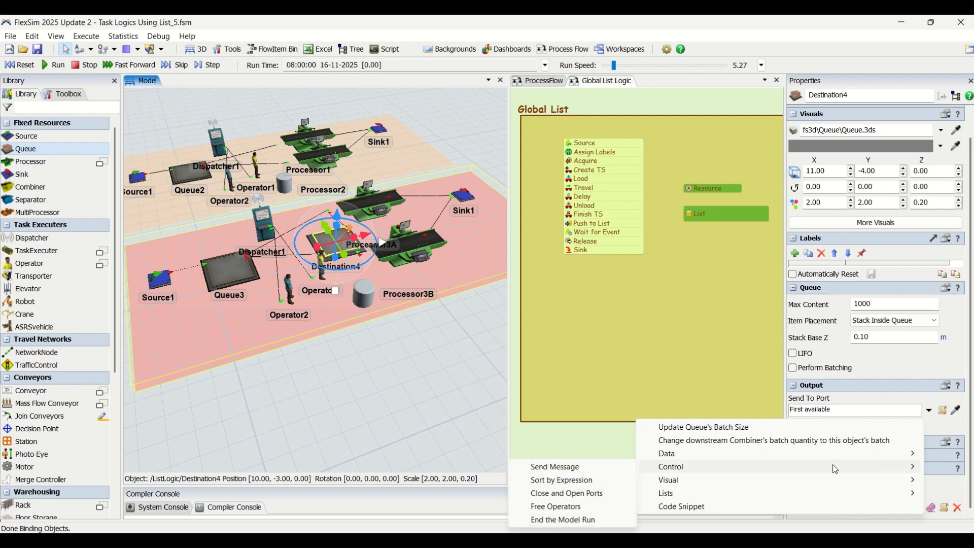
pyautogui.click(593, 480)
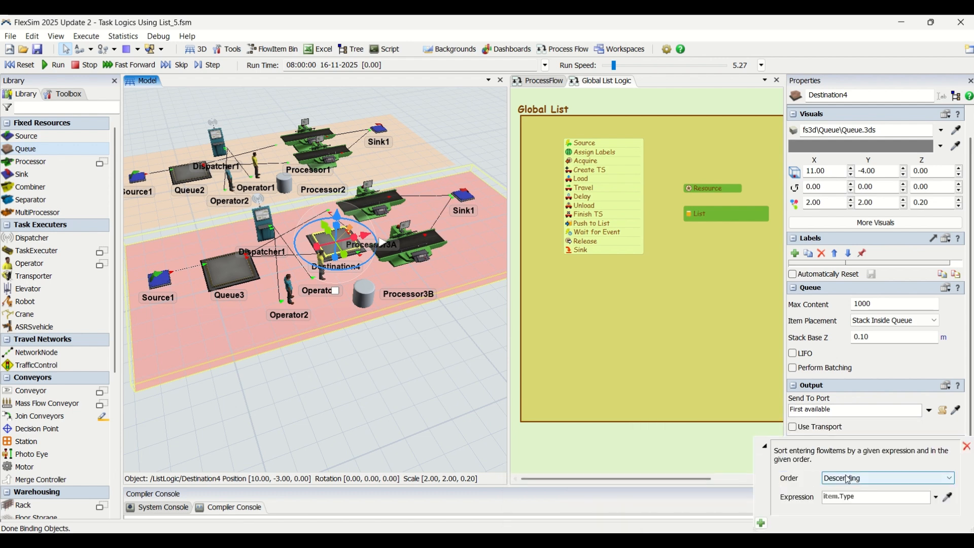
pyautogui.doubleClick(848, 496)
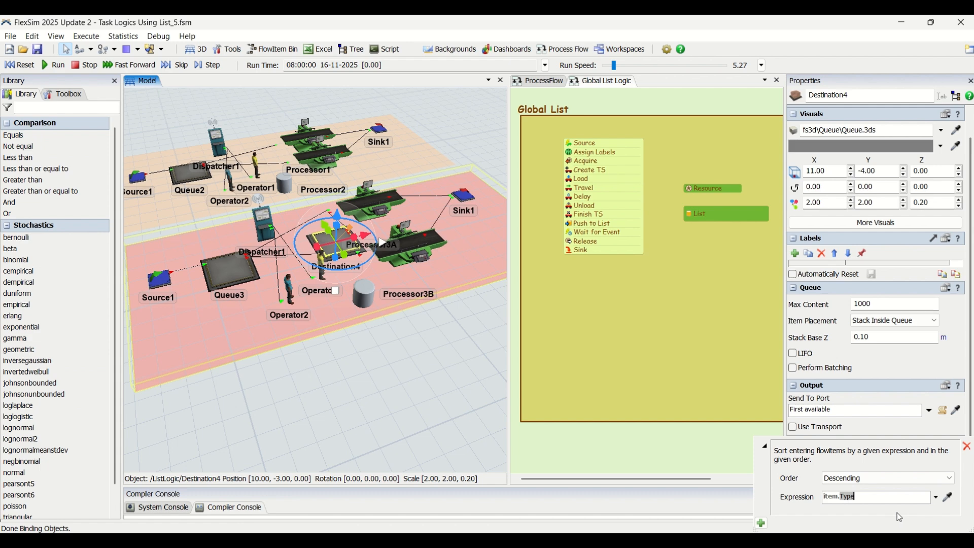
pyautogui.write('Rush')
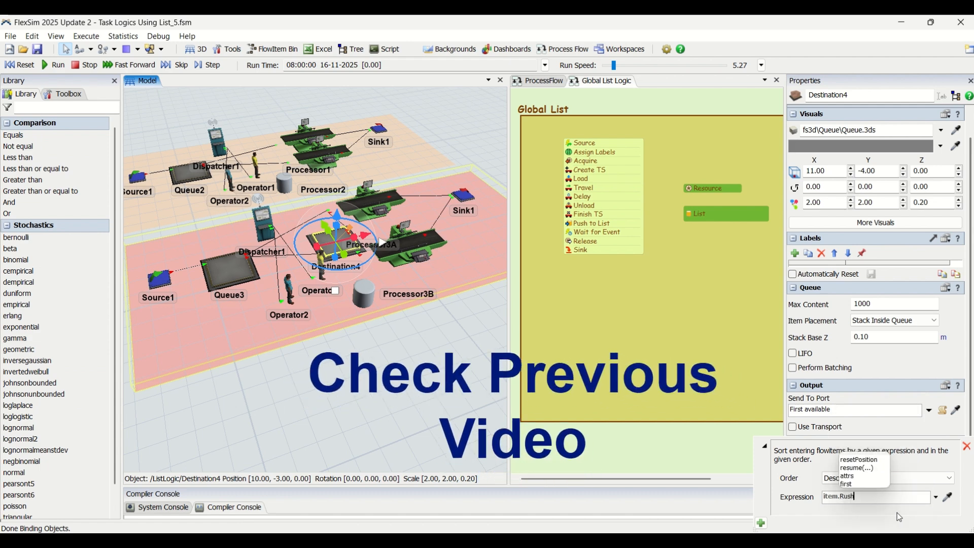
pyautogui.write('Order')
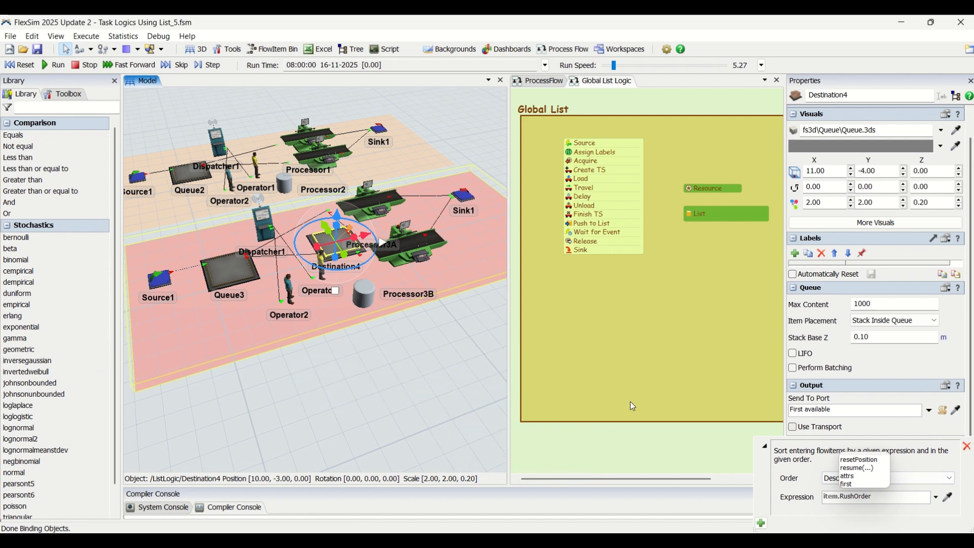
pyautogui.click(476, 441)
pyautogui.click(476, 440)
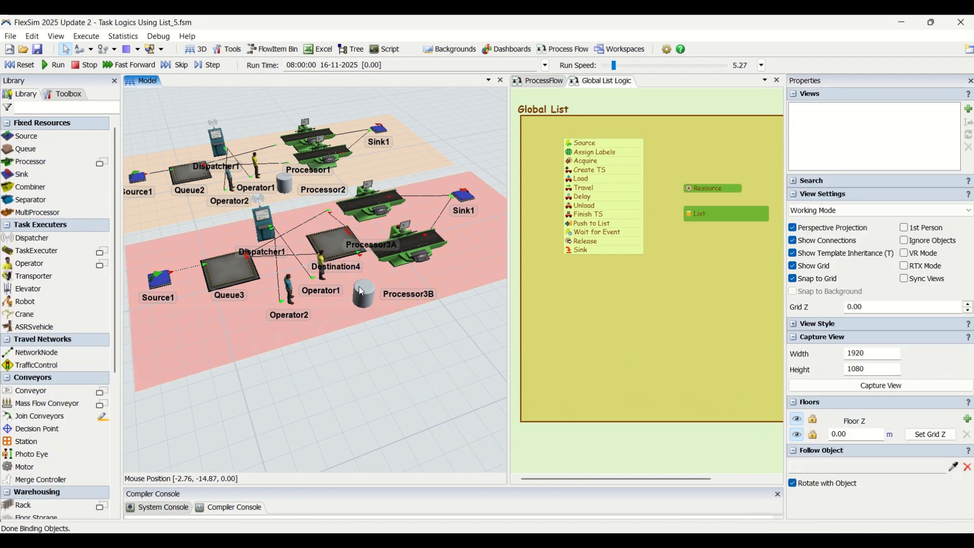
pyautogui.click(337, 245)
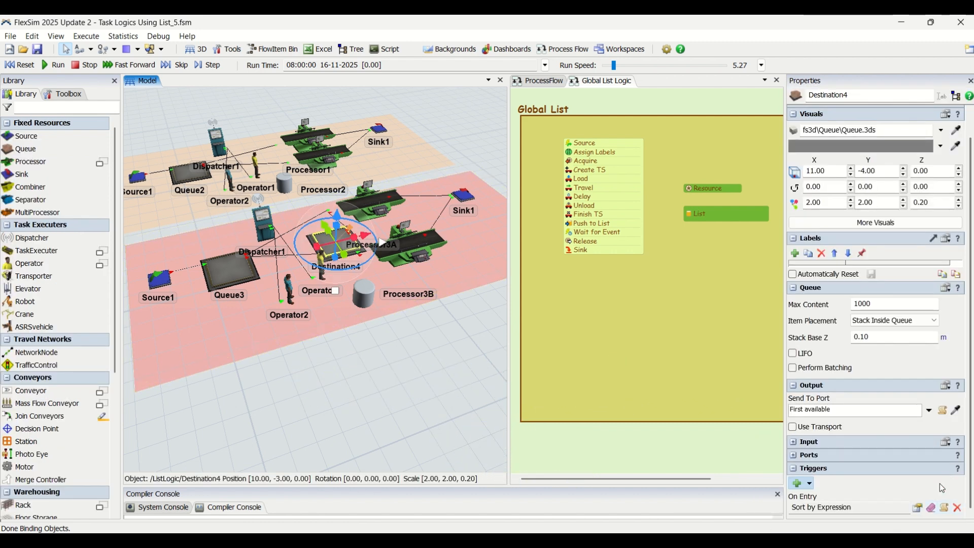
pyautogui.click(917, 508)
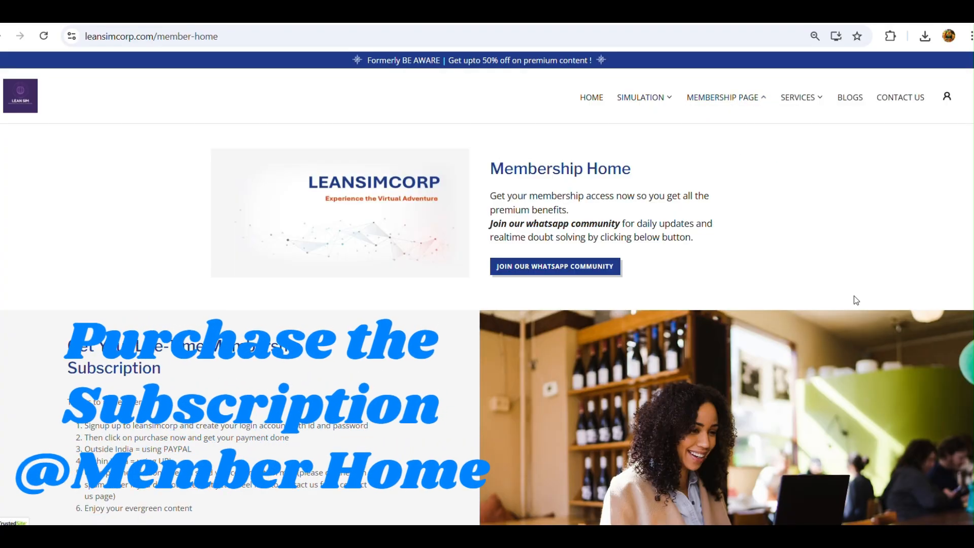
pyautogui.scroll(-4, 854, 297)
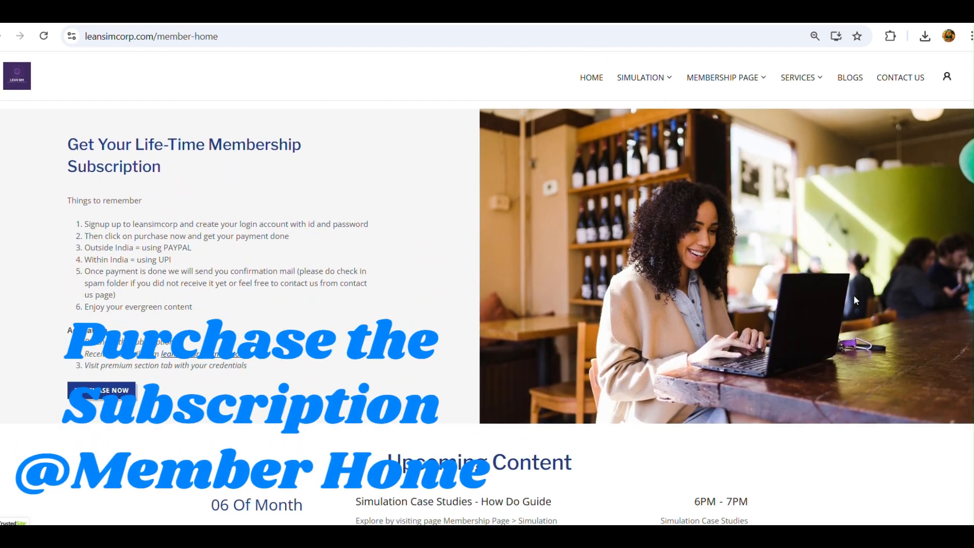